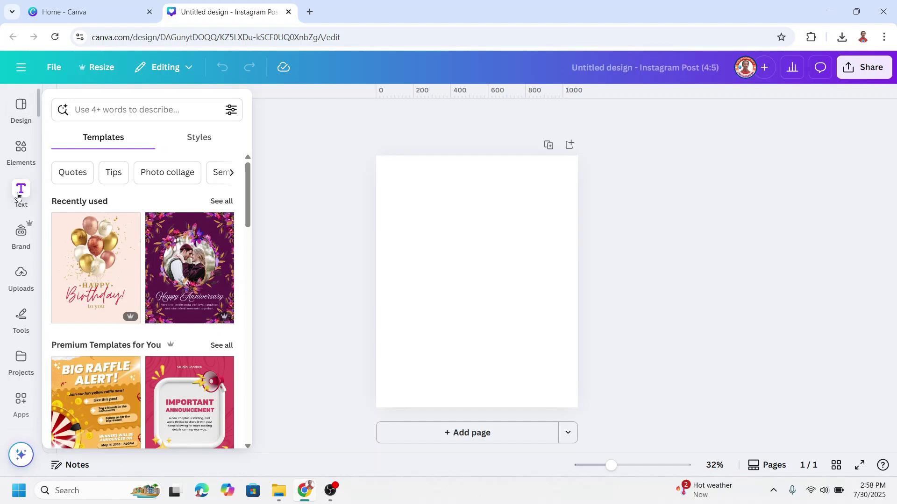
# Add a heading reading SCHOOL to the page and set its font to Fredoka.
pyautogui.moveTo(515, 328); pyautogui.dragTo(620, 323)
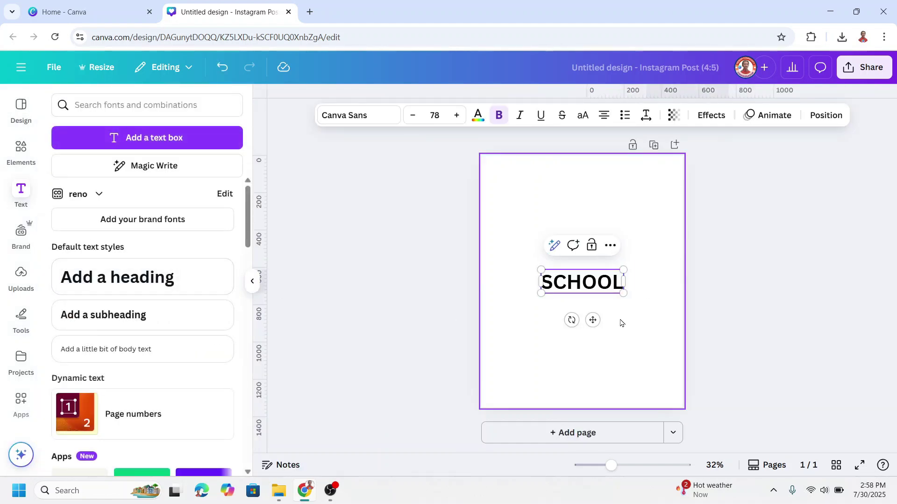
pyautogui.doubleClick(577, 282)
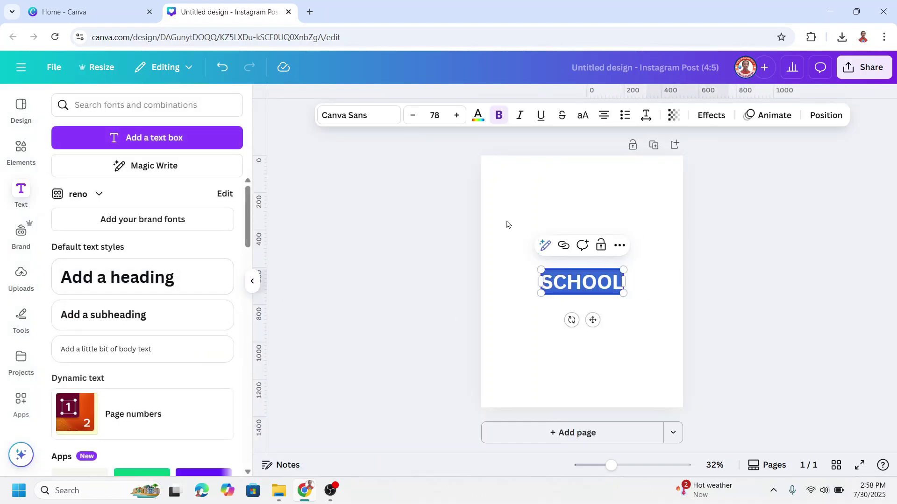
pyautogui.click(346, 117)
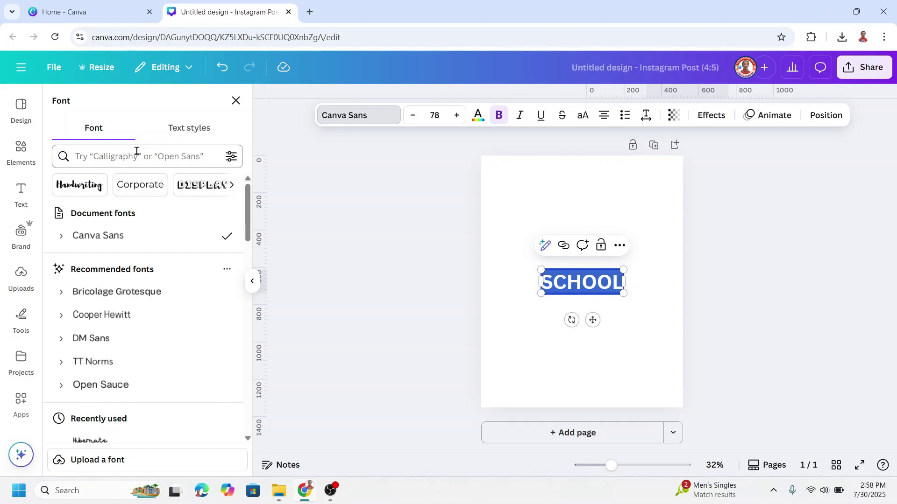
pyautogui.click(120, 156)
pyautogui.click(114, 266)
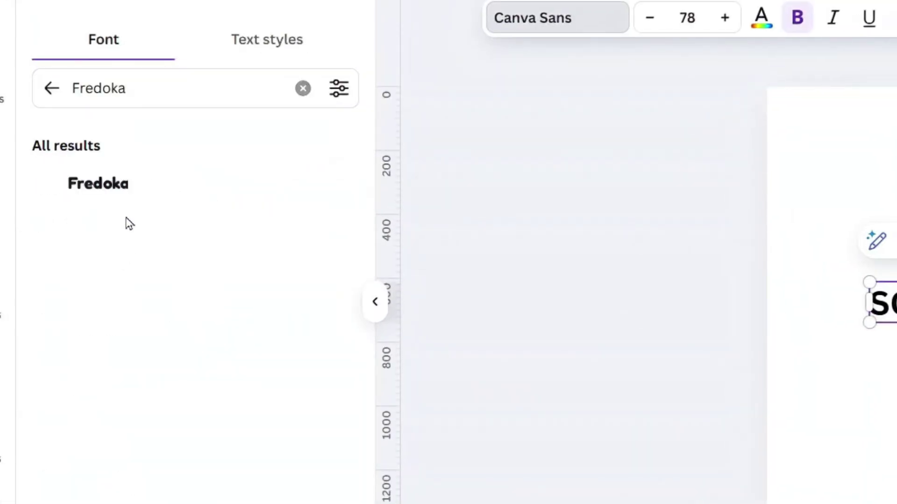
pyautogui.click(118, 184)
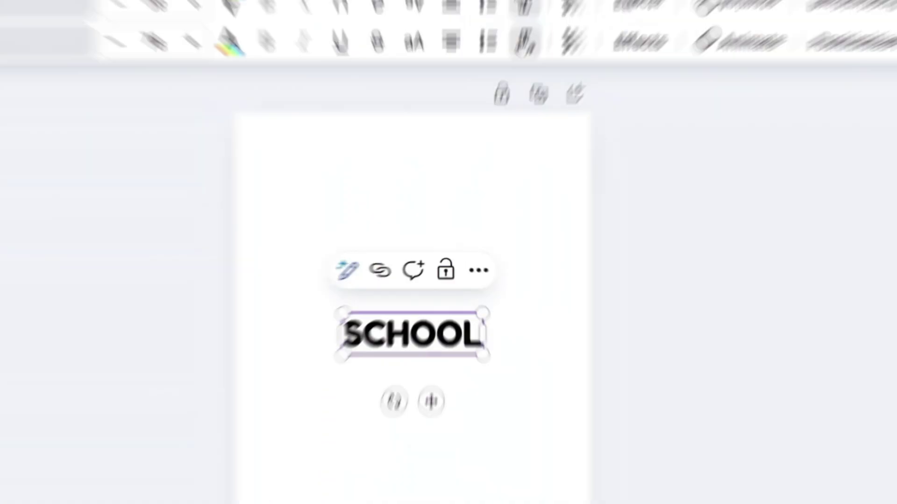
# Widen the SCHOOL text's letter spacing, enlarge it to font size 157 and place it in the lower part of the page.
pyautogui.click(646, 115)
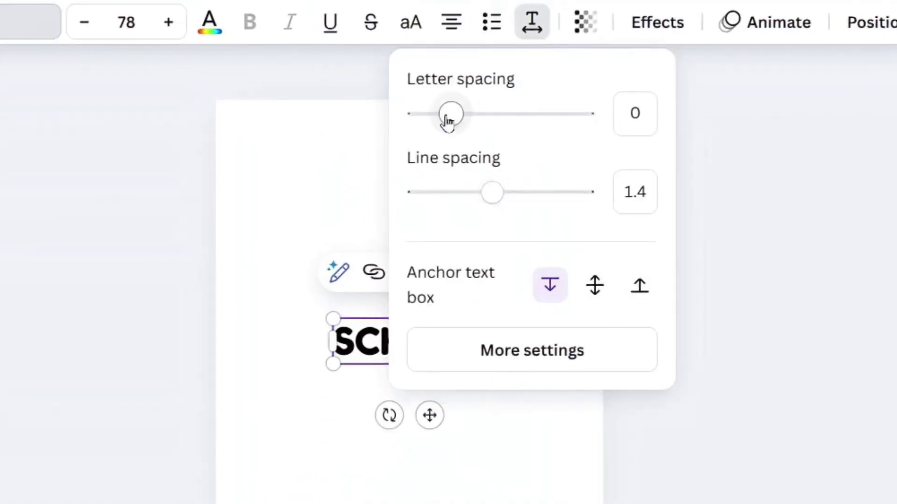
pyautogui.moveTo(448, 121); pyautogui.dragTo(466, 128)
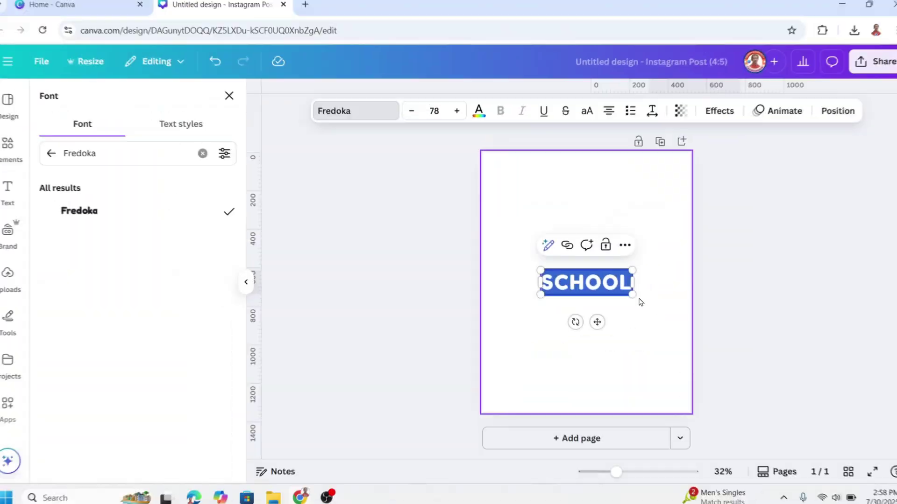
pyautogui.moveTo(635, 302); pyautogui.dragTo(666, 331)
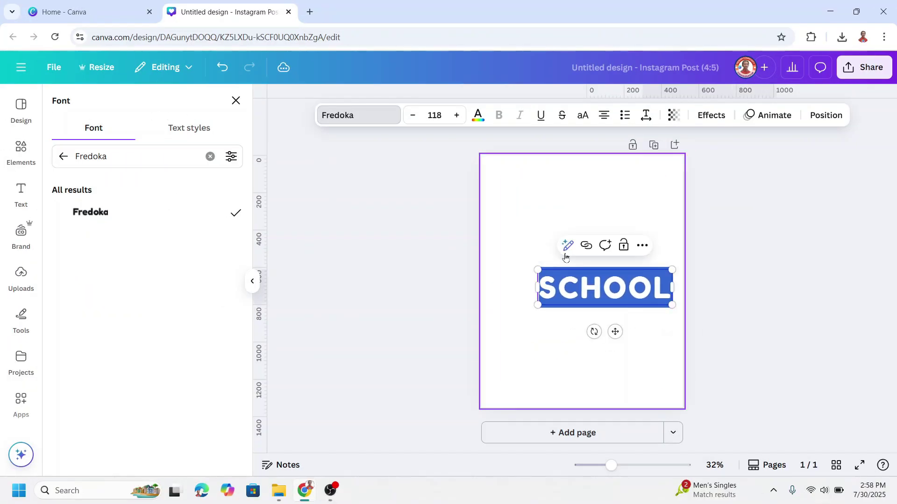
pyautogui.moveTo(538, 267); pyautogui.dragTo(499, 234)
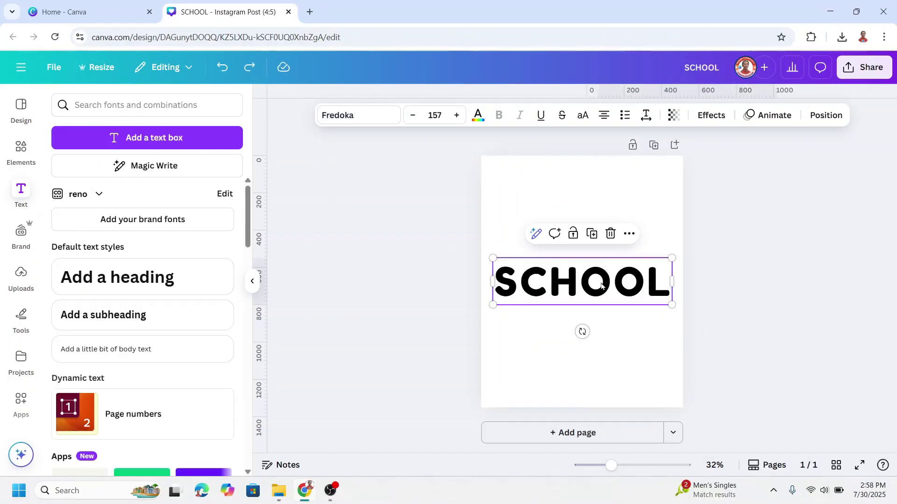
pyautogui.moveTo(602, 281); pyautogui.dragTo(602, 355)
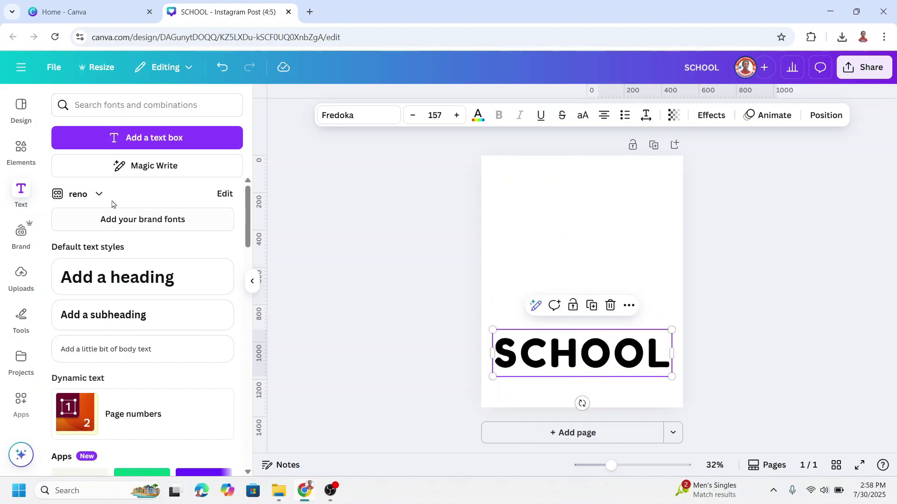
# Find the basic shapes and add a sharp-cornered square to the page.
pyautogui.click(20, 150)
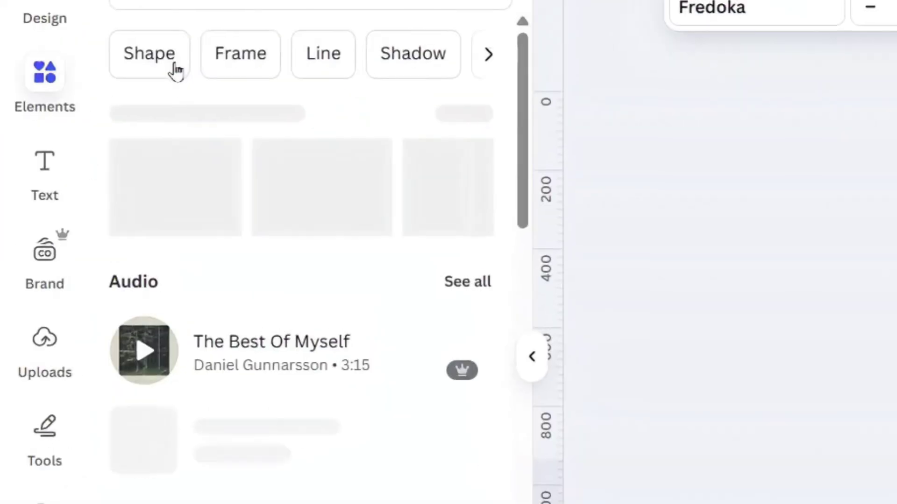
pyautogui.click(139, 66)
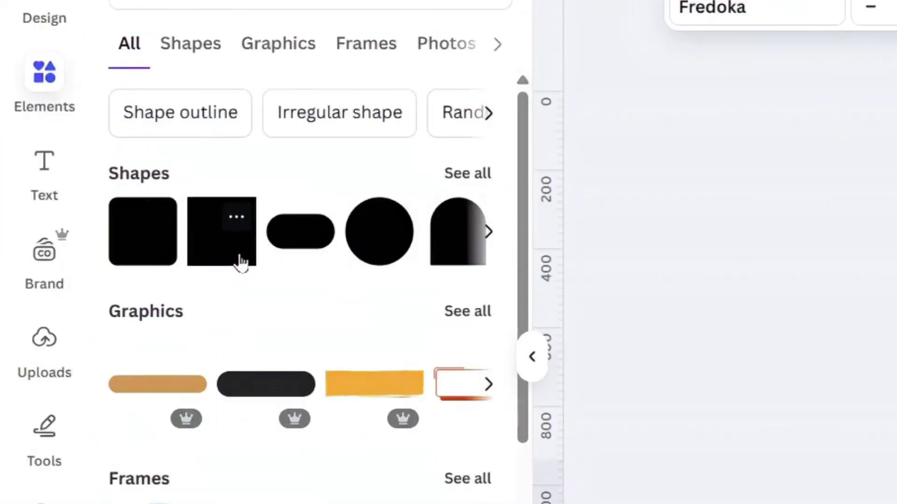
pyautogui.click(210, 258)
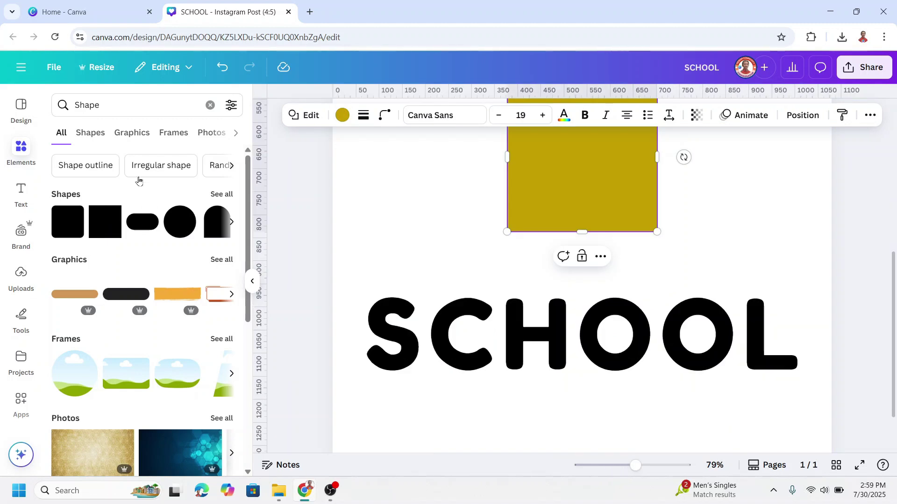
# Check that rulers and guides are shown, and place a horizontal guide across the upper part of the SCHOOL letters.
pyautogui.click(48, 71)
pyautogui.moveTo(82, 217)
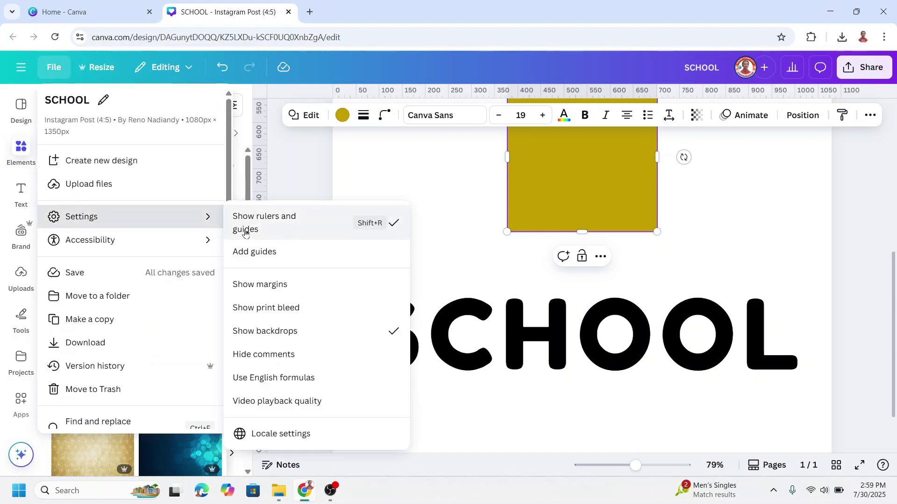
pyautogui.click(437, 190)
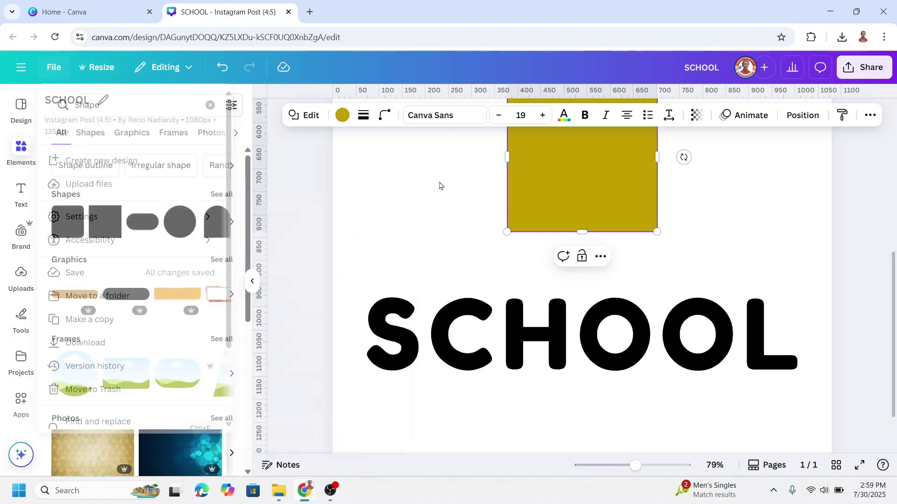
pyautogui.moveTo(452, 91); pyautogui.dragTo(474, 305)
# Recolor the square black and align it above the S, with its bottom edge on the guide.
pyautogui.moveTo(608, 196); pyautogui.dragTo(495, 233)
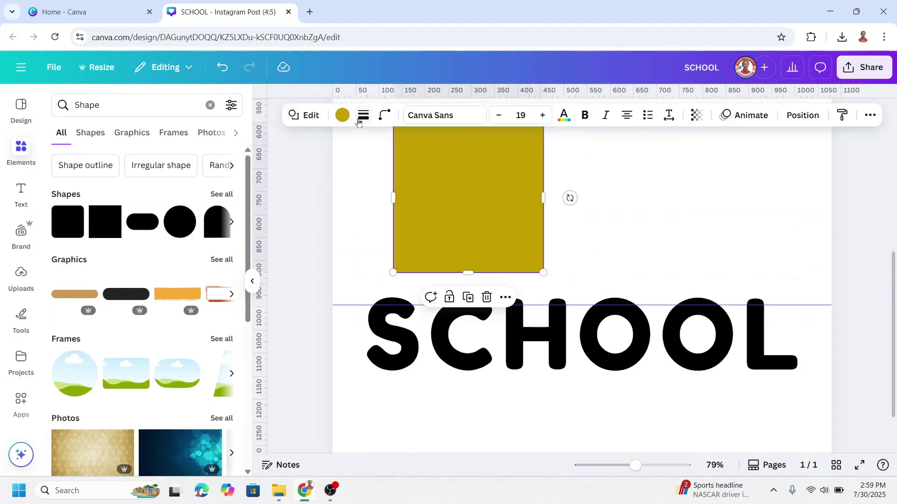
pyautogui.click(341, 115)
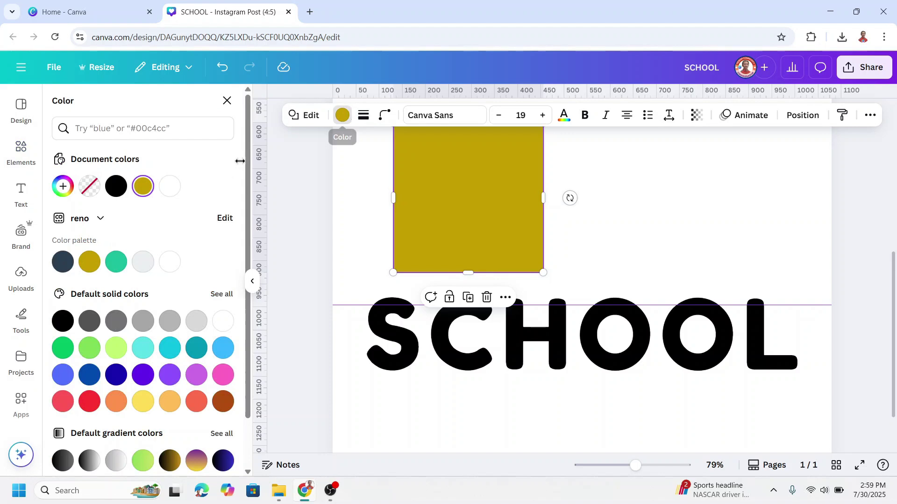
pyautogui.click(116, 186)
pyautogui.moveTo(487, 247); pyautogui.dragTo(459, 279)
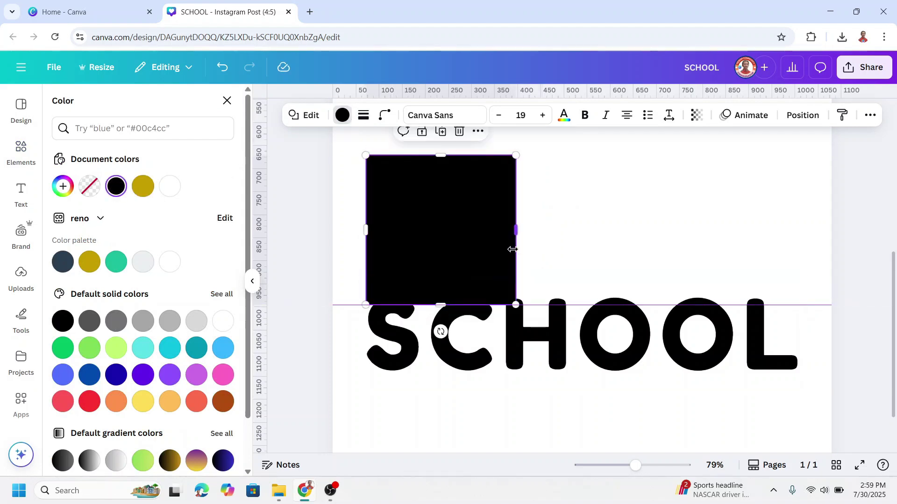
# Narrow the black square into a vertical bar matching the width of the letter S.
pyautogui.moveTo(516, 250); pyautogui.dragTo(416, 249)
pyautogui.scroll(5, 523, 294)
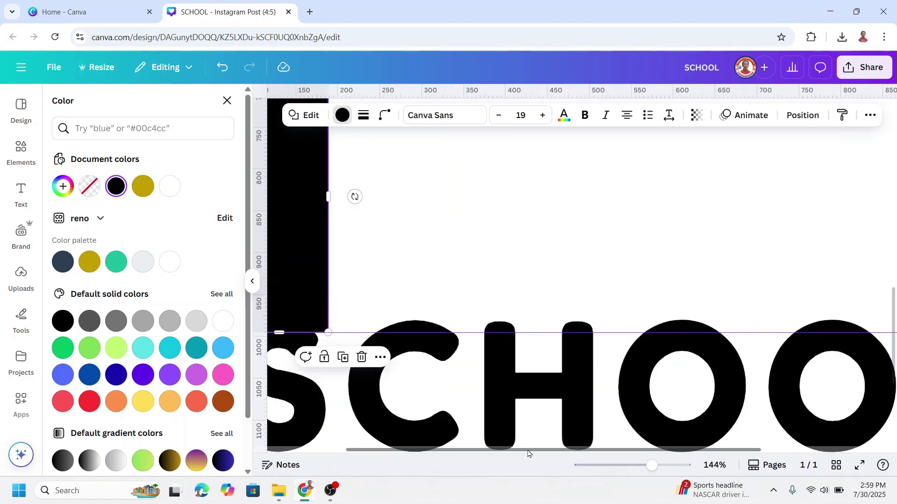
pyautogui.moveTo(525, 451); pyautogui.dragTo(469, 451)
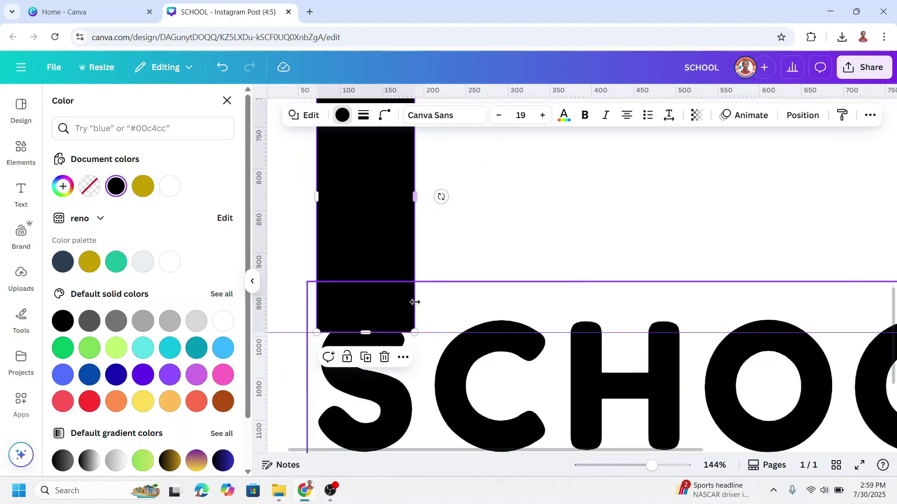
pyautogui.moveTo(414, 256); pyautogui.dragTo(407, 257)
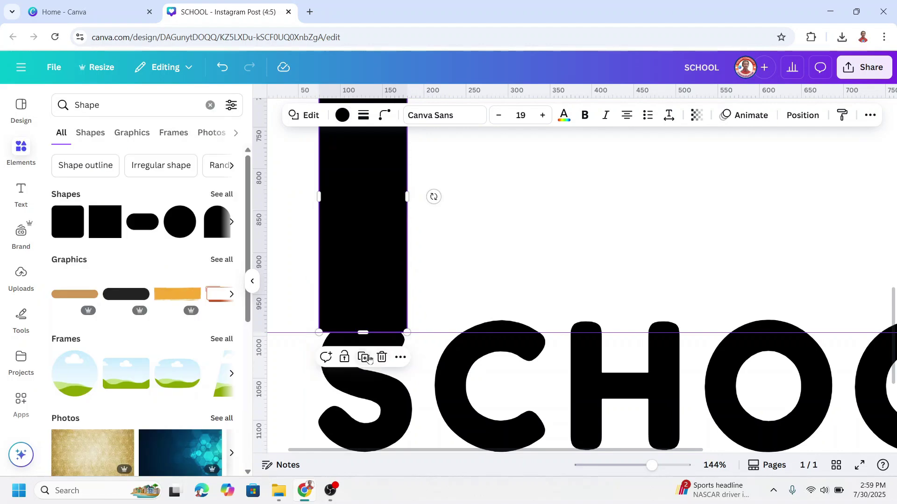
# Duplicate the bar above each of the letters C, H, O, O and L, matching each copy's width to its letter.
pyautogui.click(366, 358)
pyautogui.moveTo(388, 304); pyautogui.dragTo(435, 260)
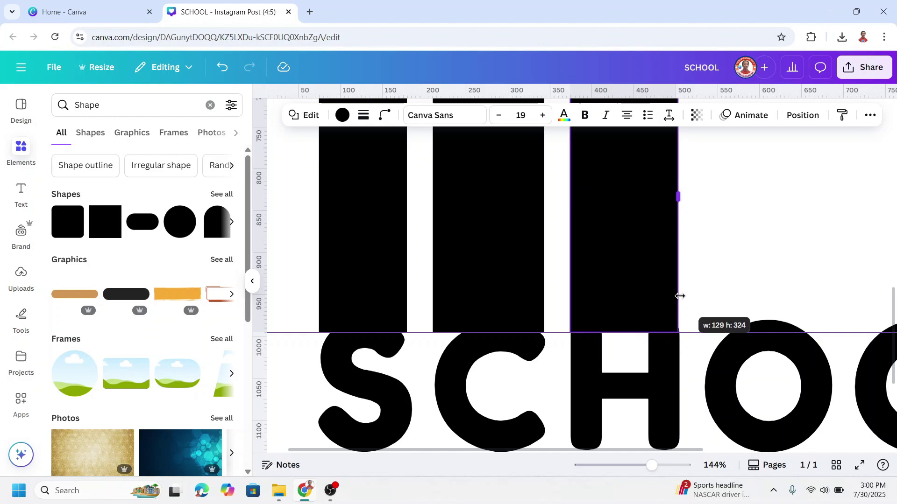
pyautogui.moveTo(679, 296); pyautogui.dragTo(794, 288)
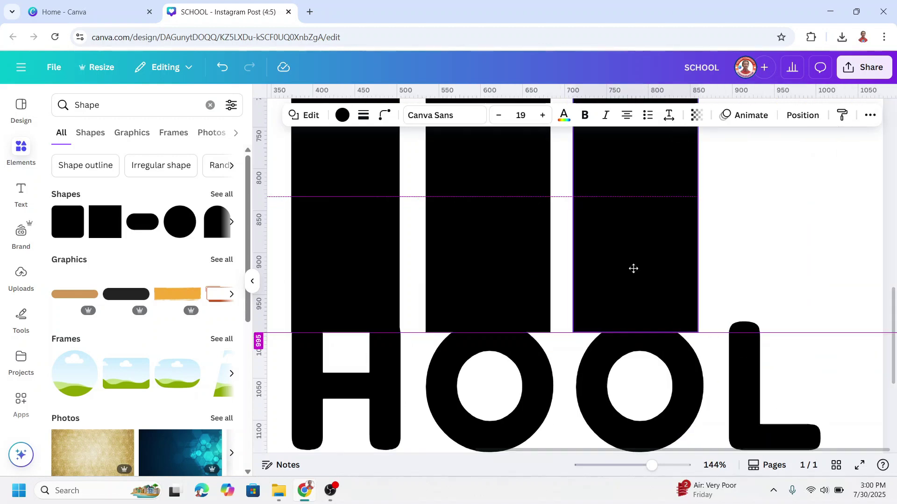
pyautogui.moveTo(633, 268); pyautogui.dragTo(632, 268)
pyautogui.click(639, 357)
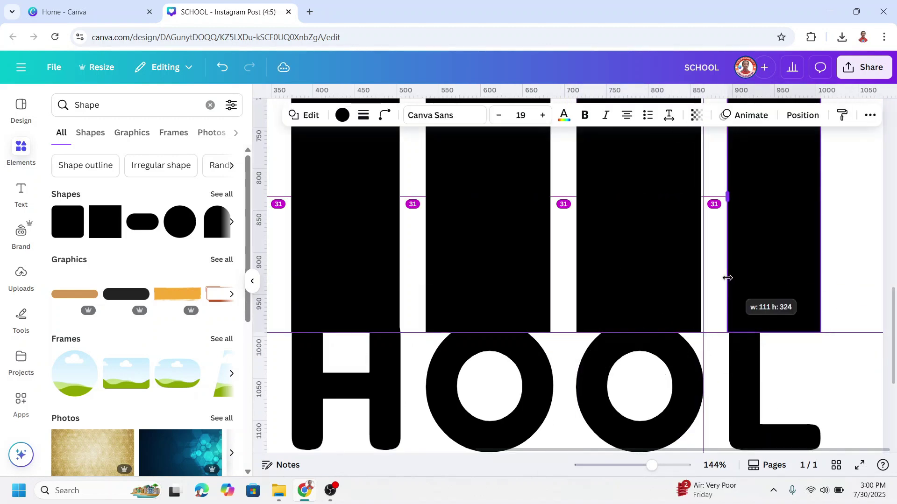
# Stretch all six bars together toward the top of the page and slightly round their corners.
pyautogui.scroll(-5, 735, 304)
pyautogui.moveTo(736, 302); pyautogui.dragTo(473, 266)
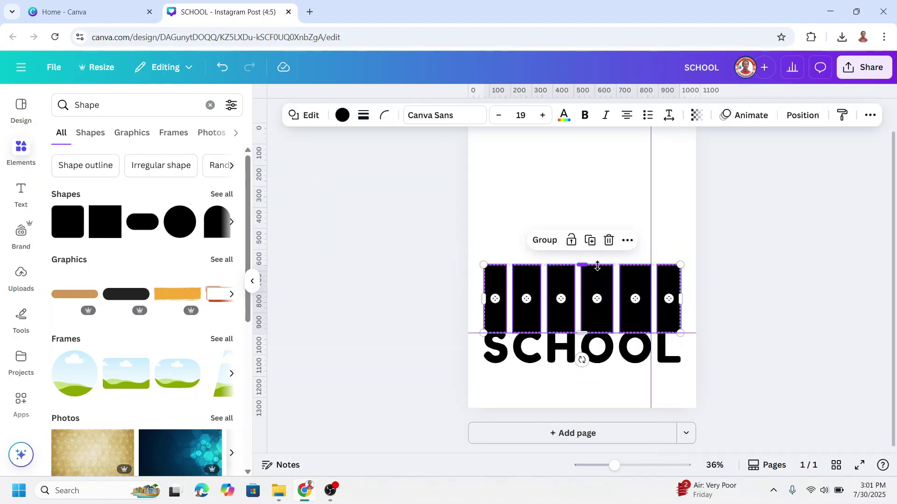
pyautogui.moveTo(589, 259); pyautogui.dragTo(581, 216)
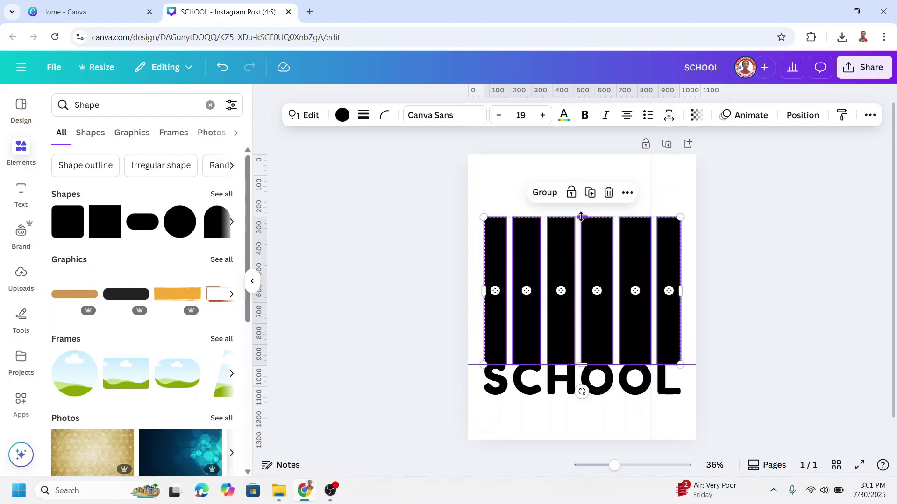
pyautogui.click(385, 116)
pyautogui.moveTo(184, 154); pyautogui.dragTo(220, 158)
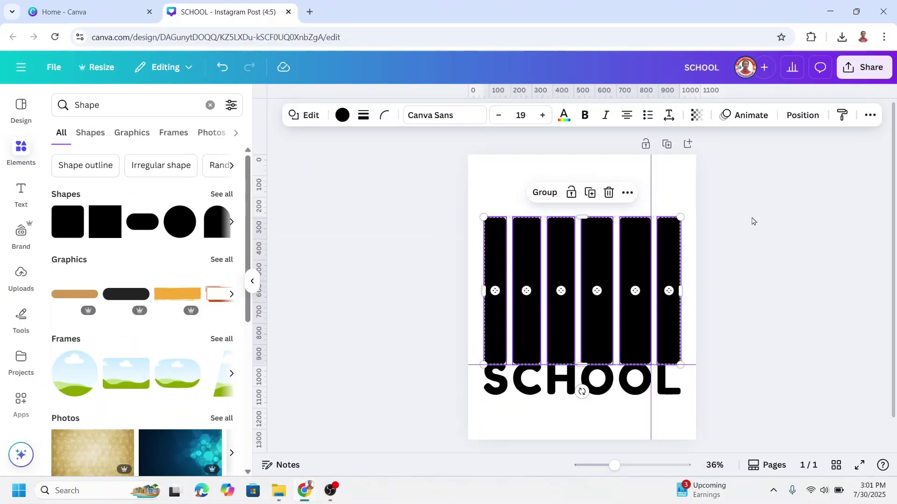
# Select the bars together with the SCHOOL text and shift them down the page.
pyautogui.moveTo(733, 193); pyautogui.dragTo(432, 391)
pyautogui.moveTo(596, 262); pyautogui.dragTo(598, 272)
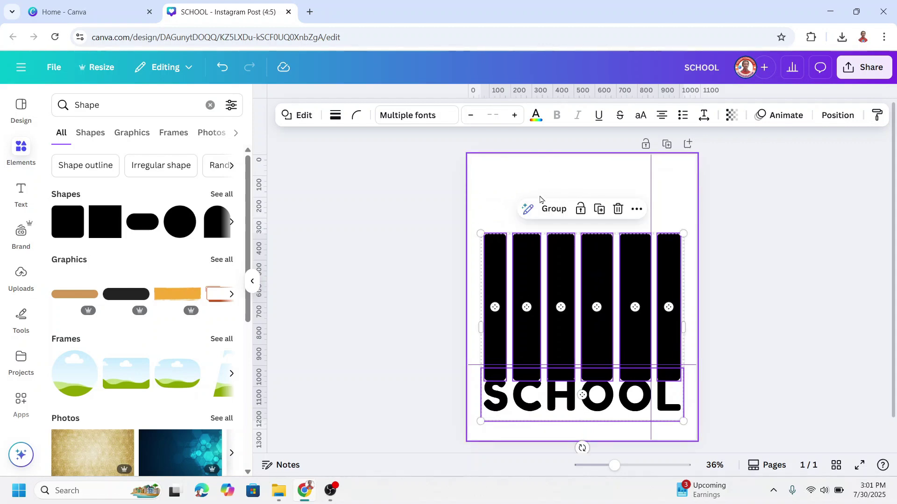
pyautogui.moveTo(592, 275); pyautogui.dragTo(594, 278)
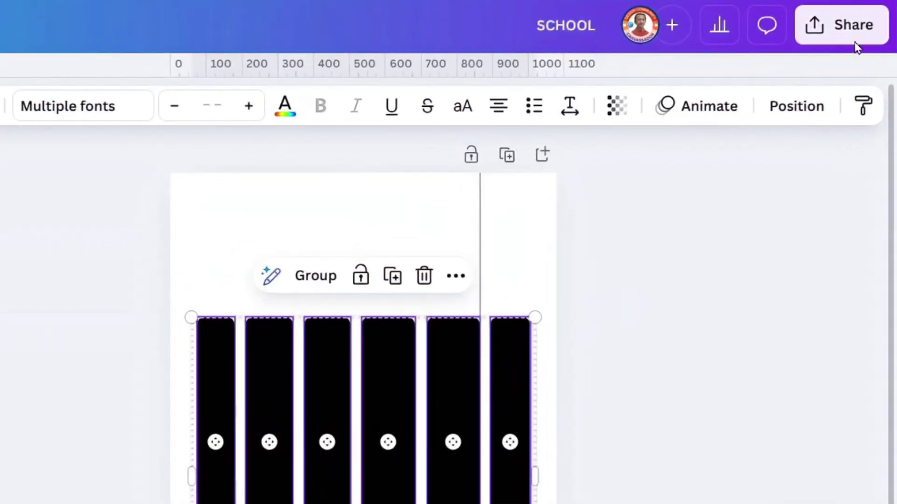
# Download the design as a PNG at size 1.
pyautogui.click(866, 71)
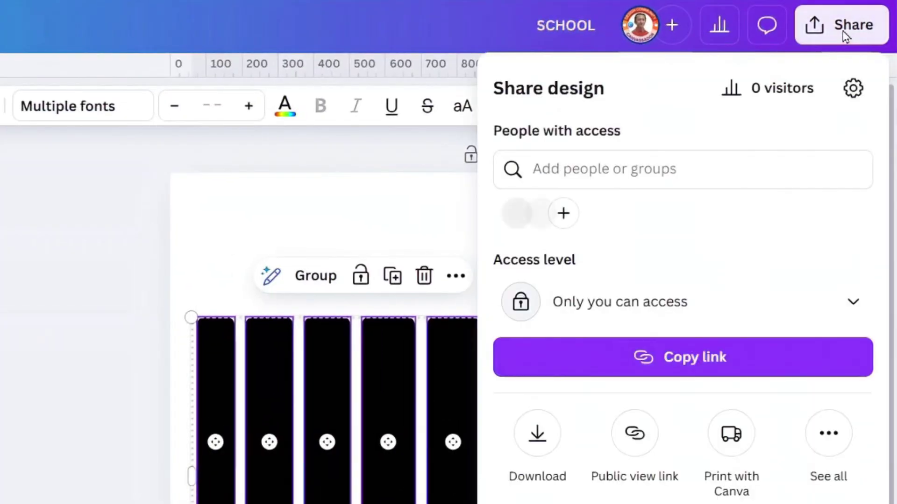
pyautogui.click(537, 434)
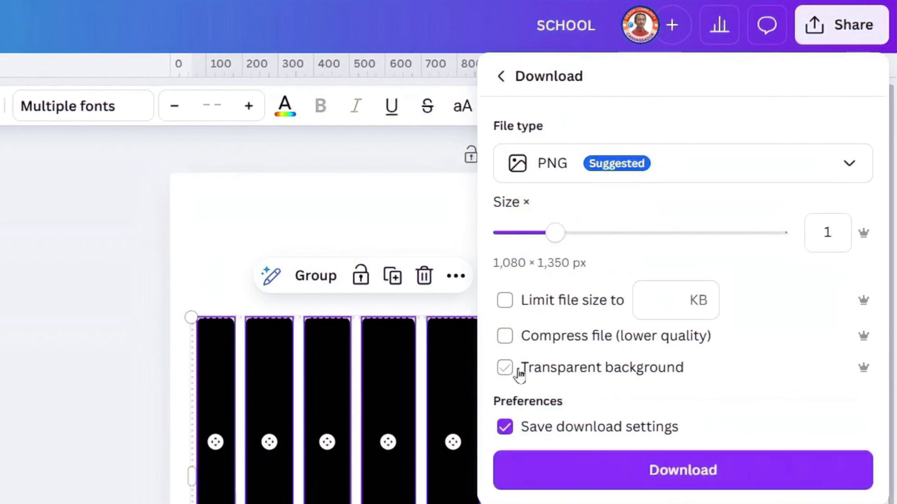
pyautogui.click(682, 476)
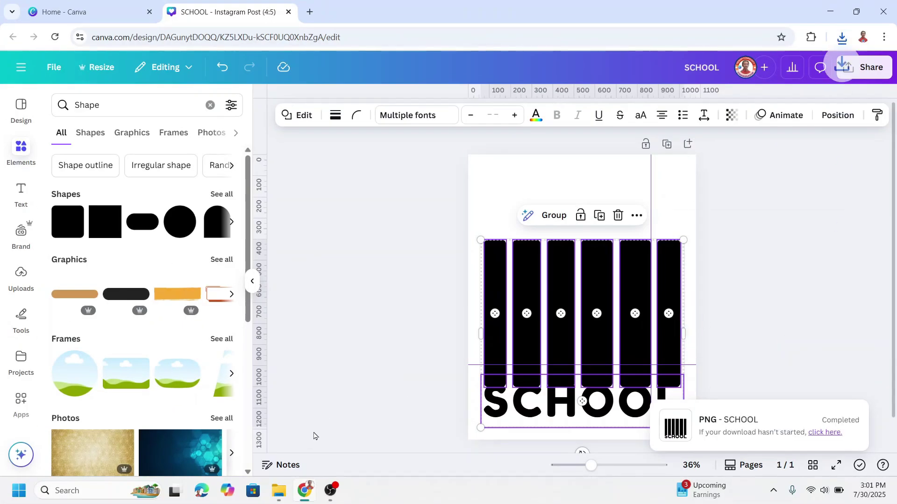
# Add a second page and search the elements library for WHITE.
pyautogui.click(790, 262)
pyautogui.click(578, 432)
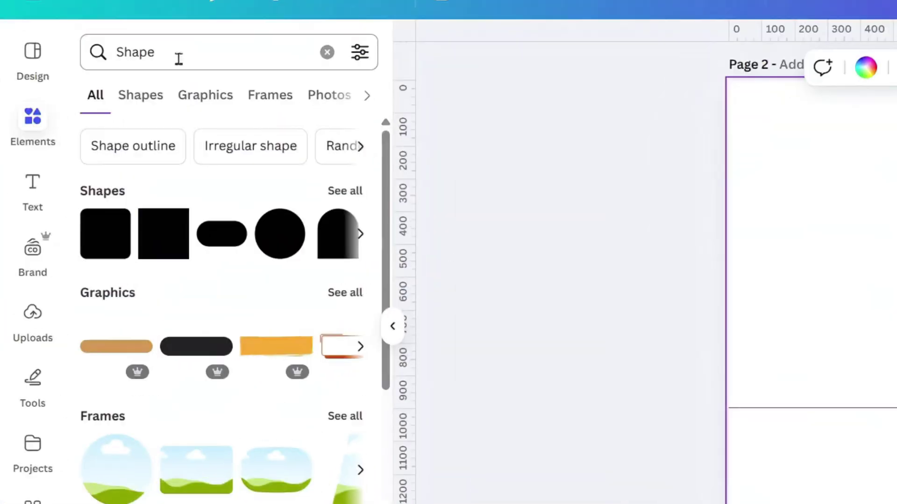
pyautogui.click(114, 106)
pyautogui.write('WHITE')
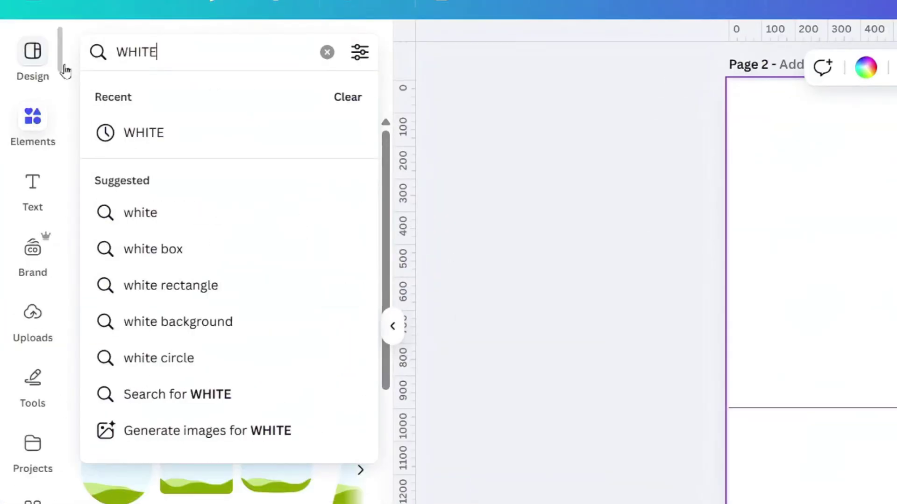
pyautogui.press('Return')
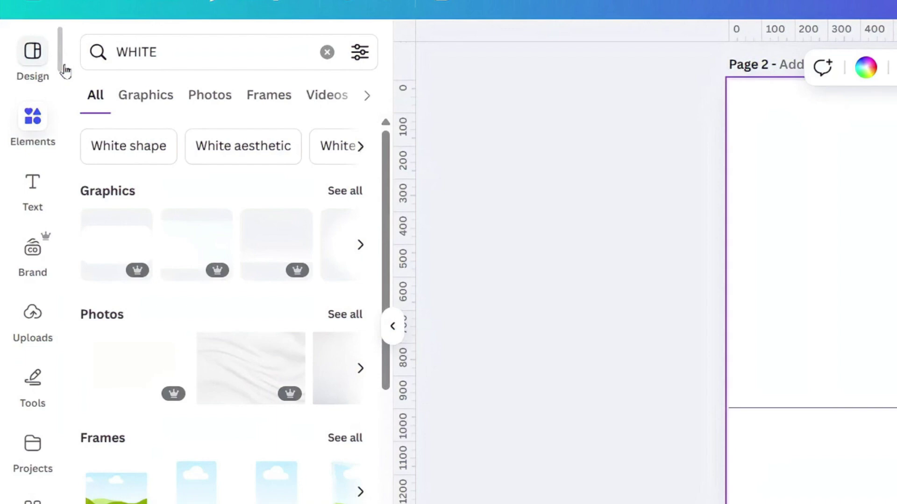
# Add the free plain white texture photo to page 2 and place the downloaded SCHOOL.png over it.
pyautogui.click(343, 322)
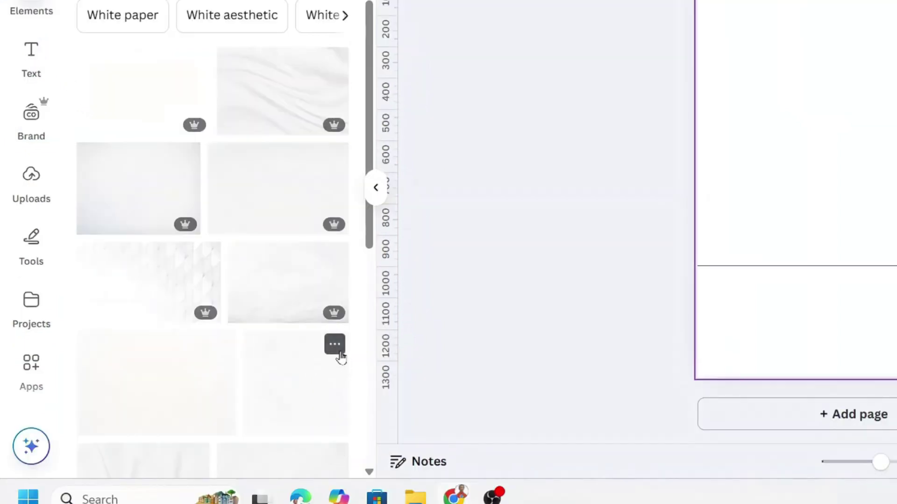
pyautogui.click(350, 490)
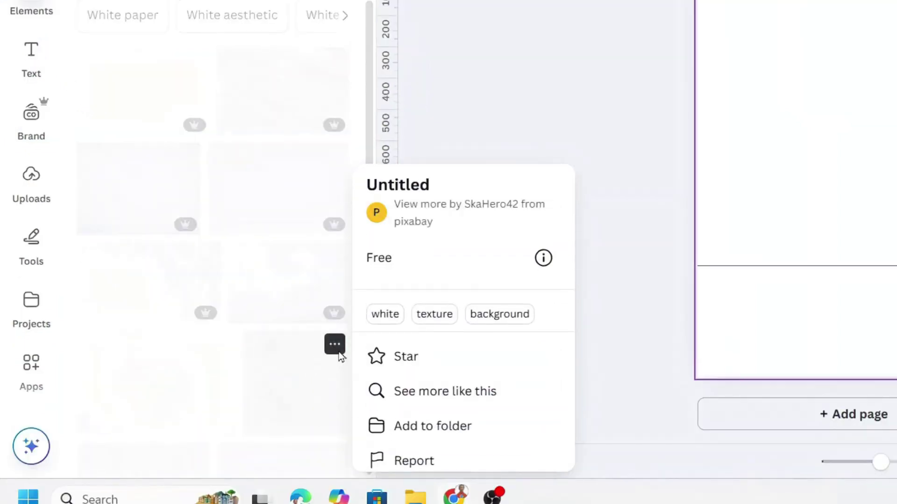
pyautogui.click(293, 382)
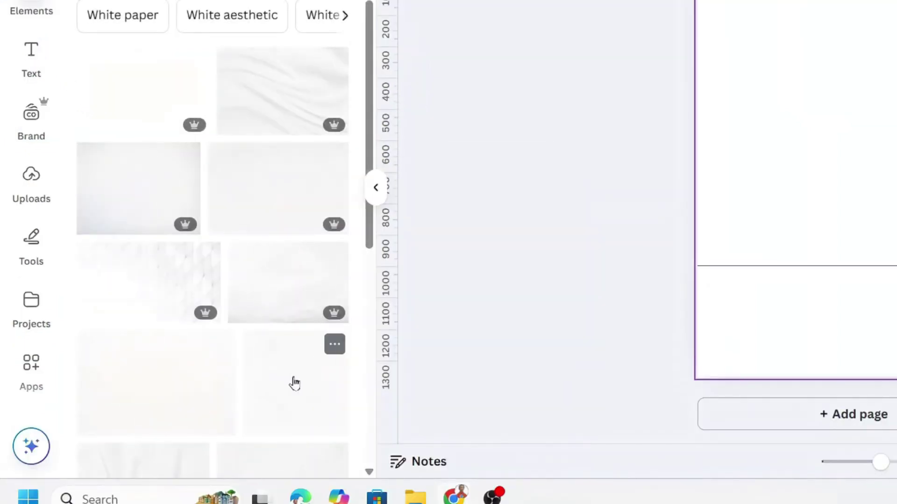
pyautogui.click(310, 376)
pyautogui.click(844, 40)
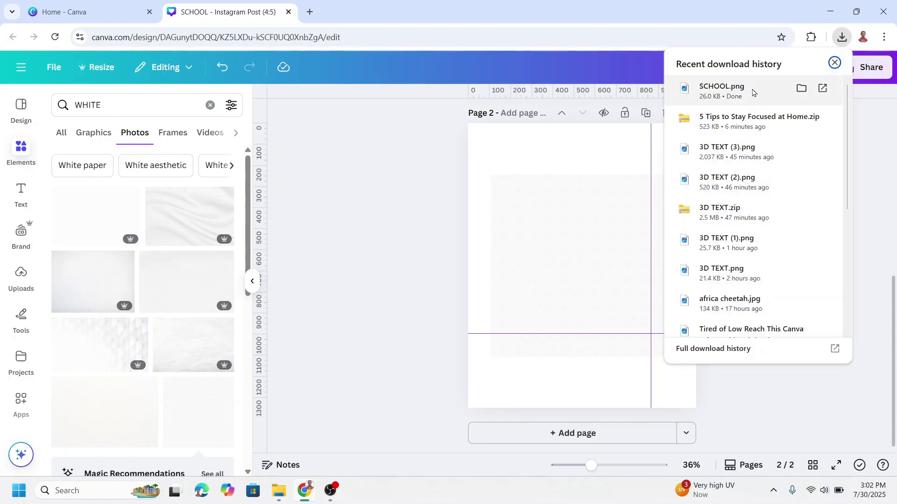
pyautogui.moveTo(720, 91); pyautogui.dragTo(576, 236)
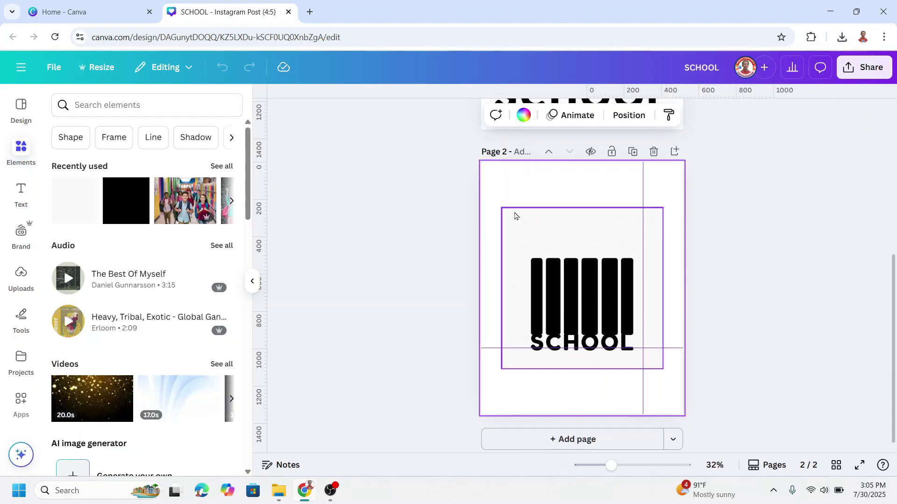
# Select the white texture photo, search the apps for CUTOUT and open the photo in Image Cutout Maker.
pyautogui.click(515, 216)
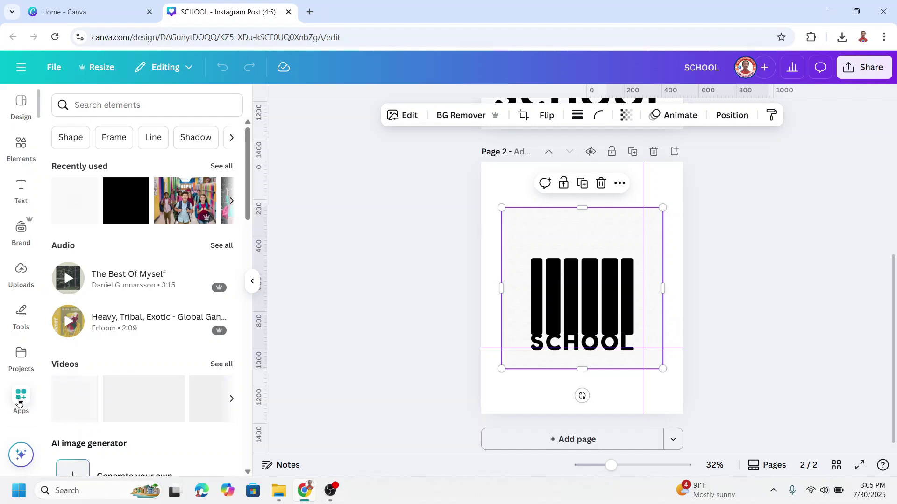
pyautogui.click(15, 404)
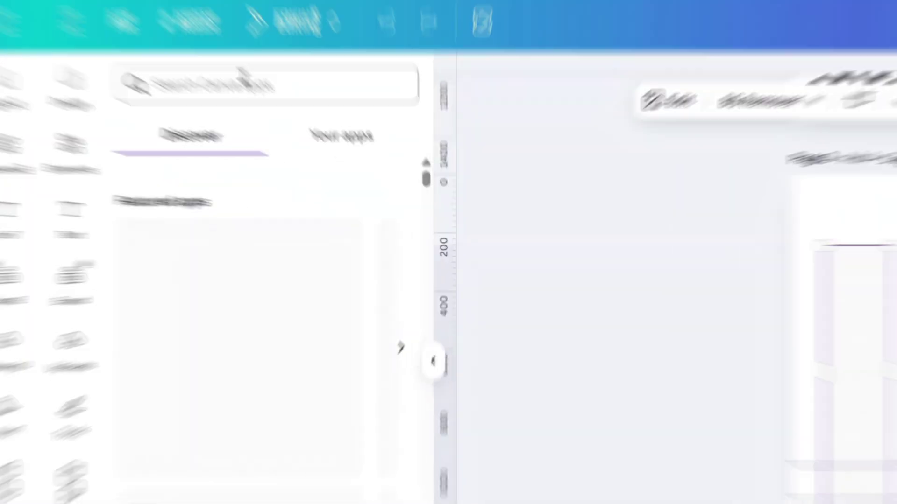
pyautogui.click(131, 102)
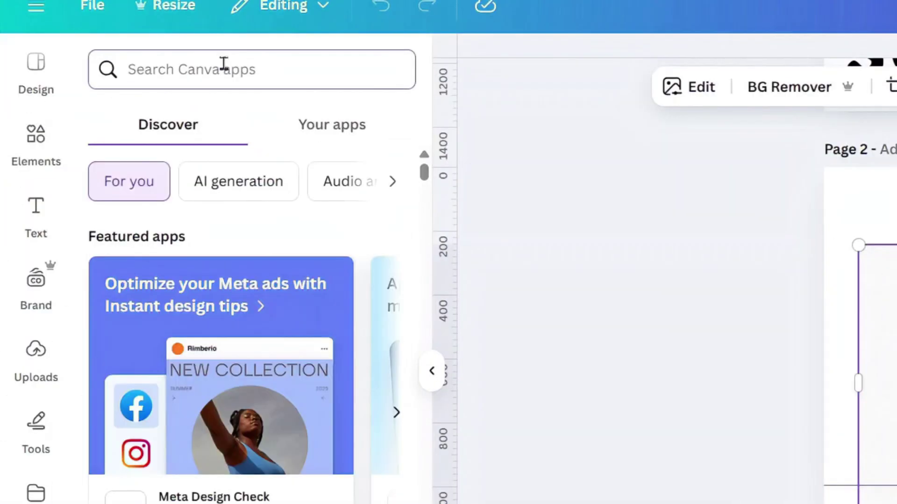
pyautogui.write('CUTOUT')
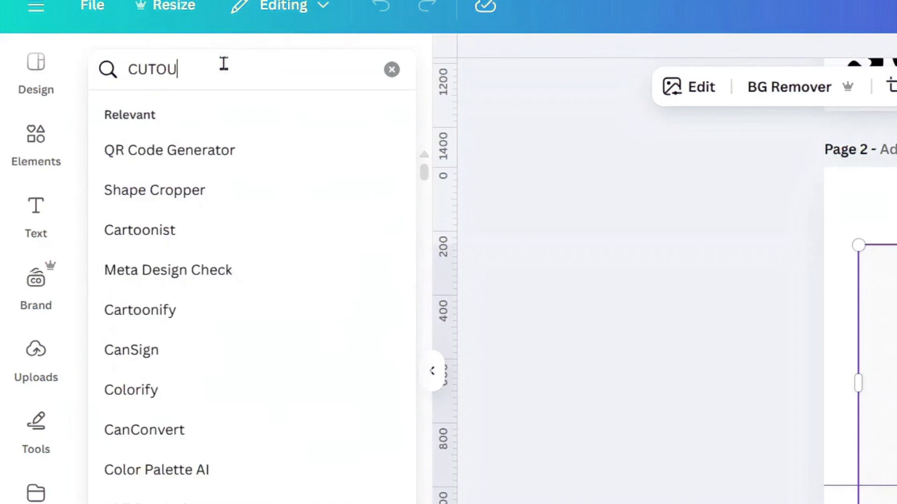
pyautogui.press('Return')
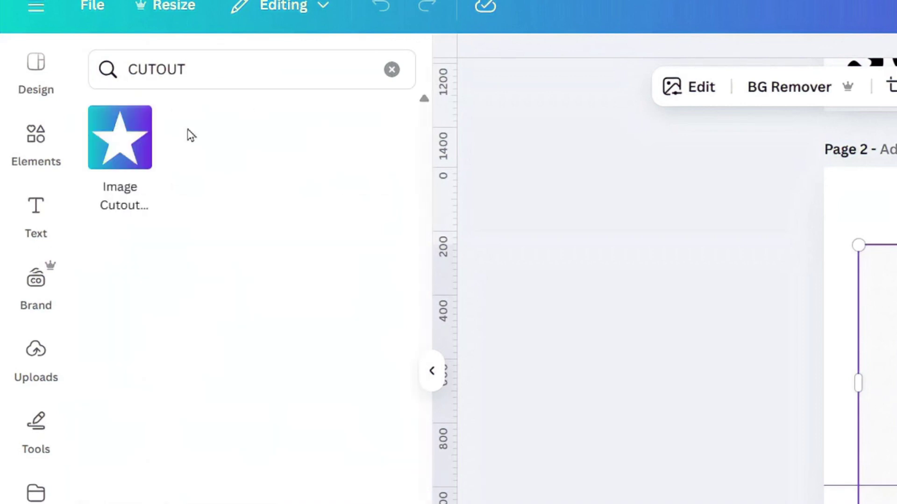
pyautogui.click(119, 161)
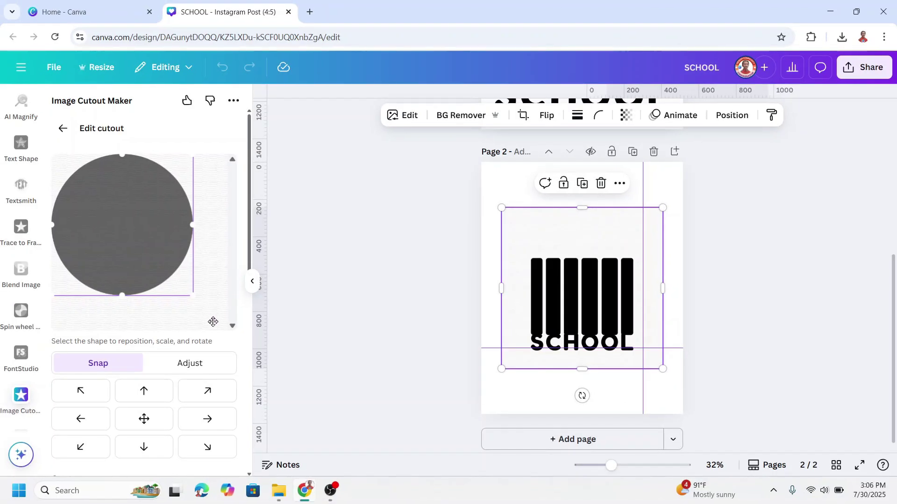
# Set the cutout type to Image and use the SCHOOL bar lettering as the cutout shape.
pyautogui.scroll(-5, 365, 441)
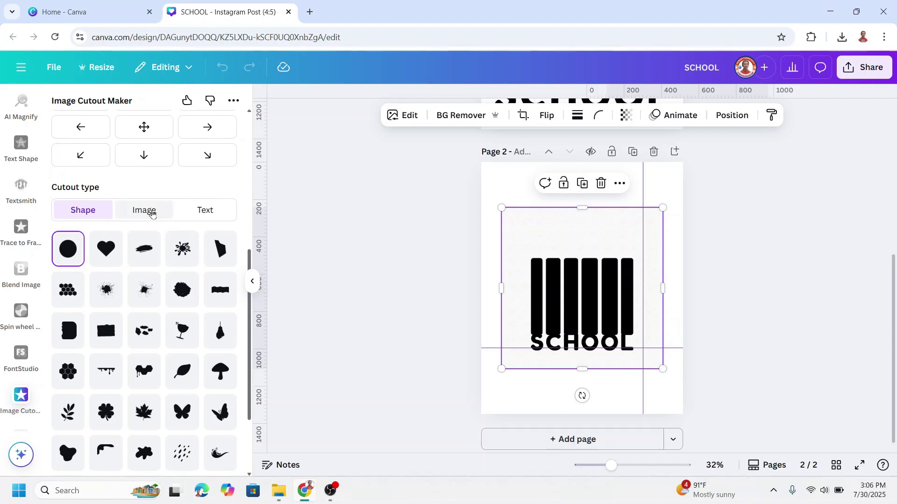
pyautogui.click(146, 211)
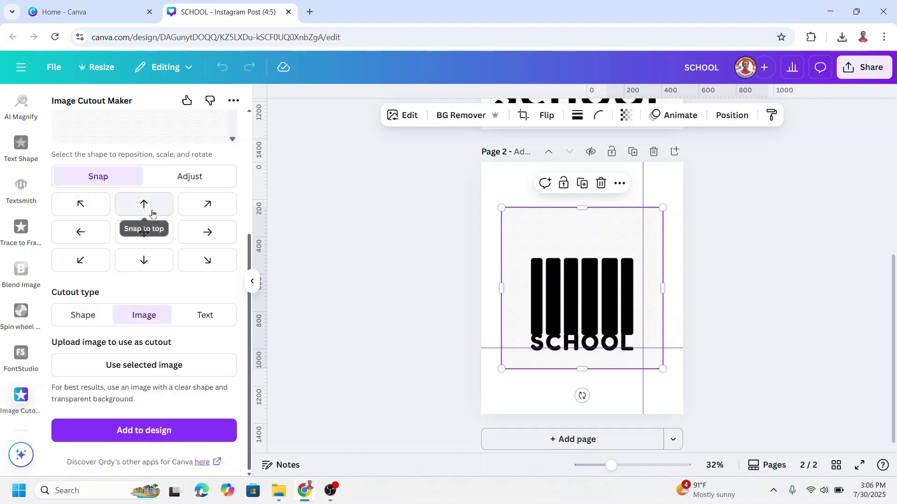
pyautogui.click(585, 283)
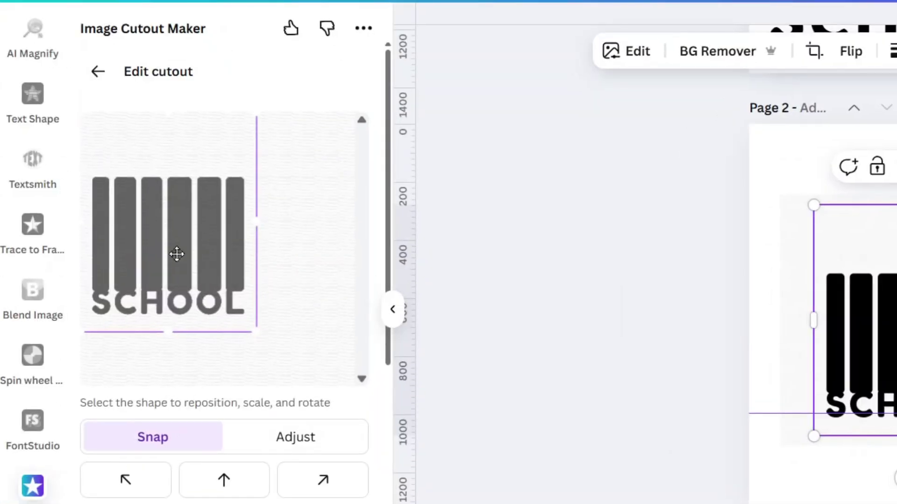
# Enlarge the SCHOOL cutout shape to the photo's full height, centre it horizontally and add the result to the design.
pyautogui.moveTo(177, 254); pyautogui.dragTo(226, 248)
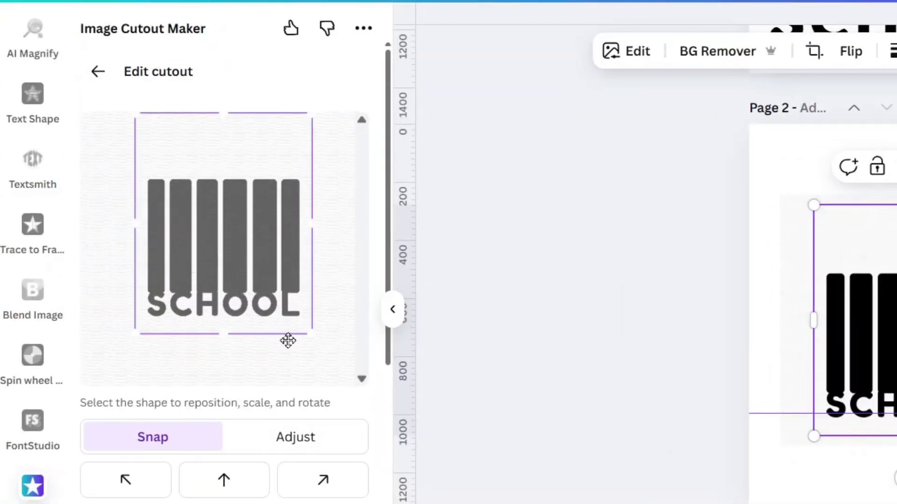
pyautogui.moveTo(309, 333); pyautogui.dragTo(344, 374)
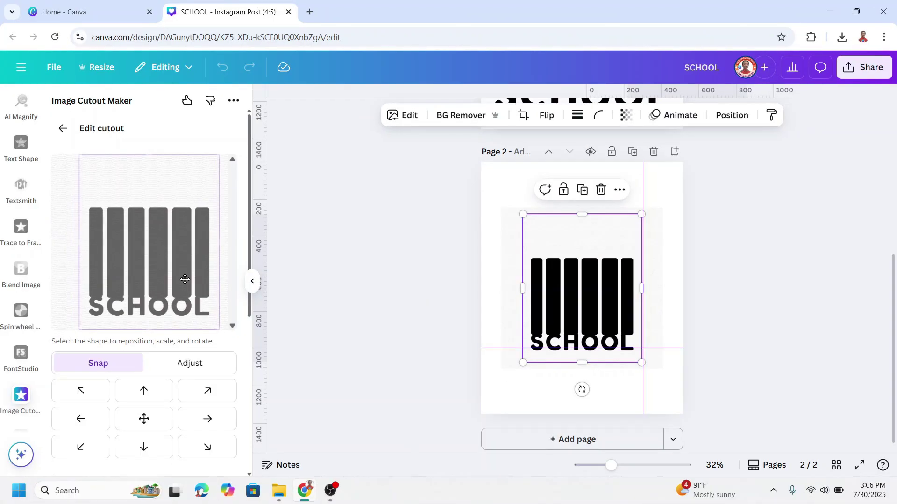
pyautogui.moveTo(305, 304); pyautogui.dragTo(287, 303)
pyautogui.moveTo(184, 278); pyautogui.dragTo(177, 277)
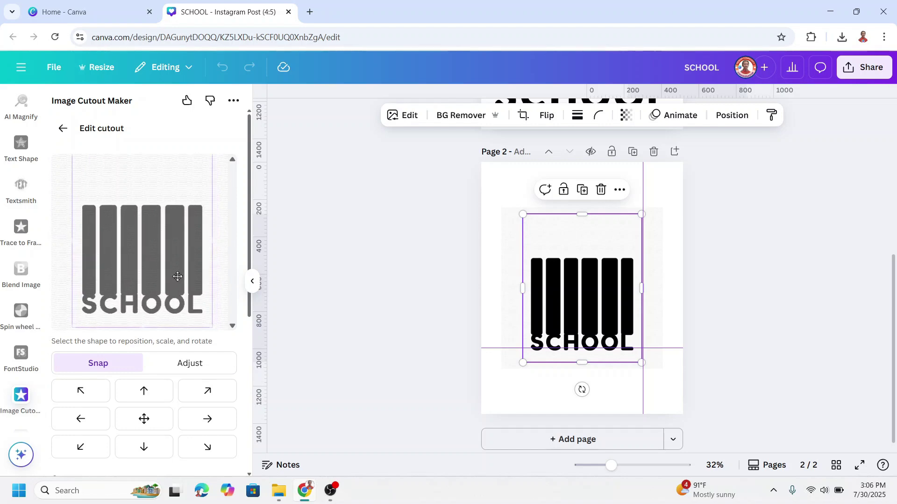
pyautogui.scroll(-5, 206, 348)
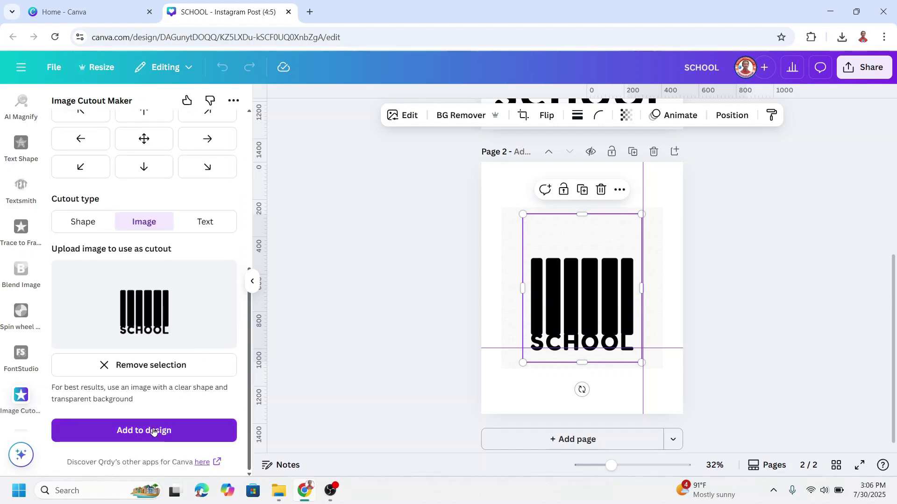
pyautogui.click(157, 430)
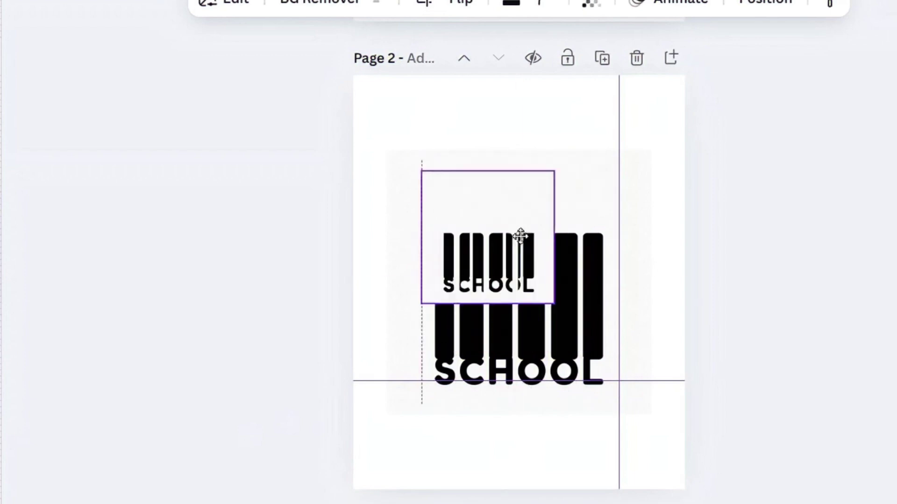
# Delete the original white photo and SCHOOL image, and enlarge the new cutout to cover all of page 2.
pyautogui.moveTo(669, 342); pyautogui.dragTo(504, 471)
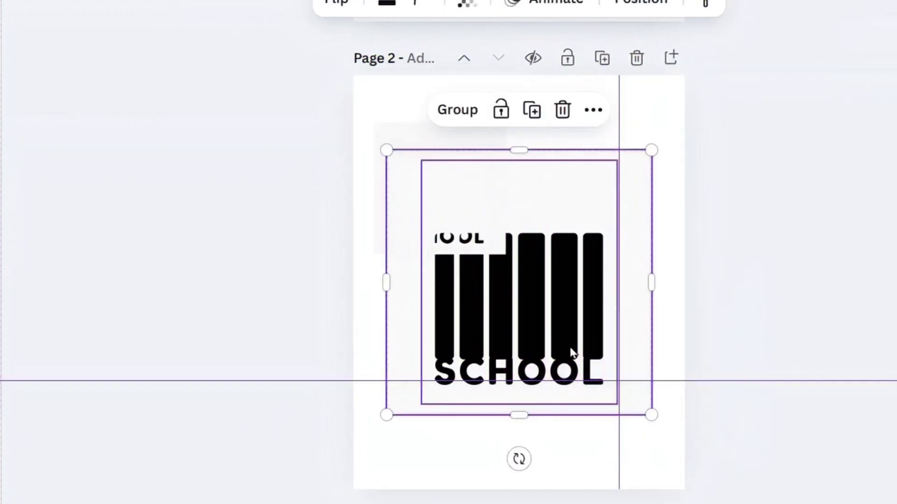
pyautogui.click(563, 110)
pyautogui.moveTo(467, 191); pyautogui.dragTo(452, 143)
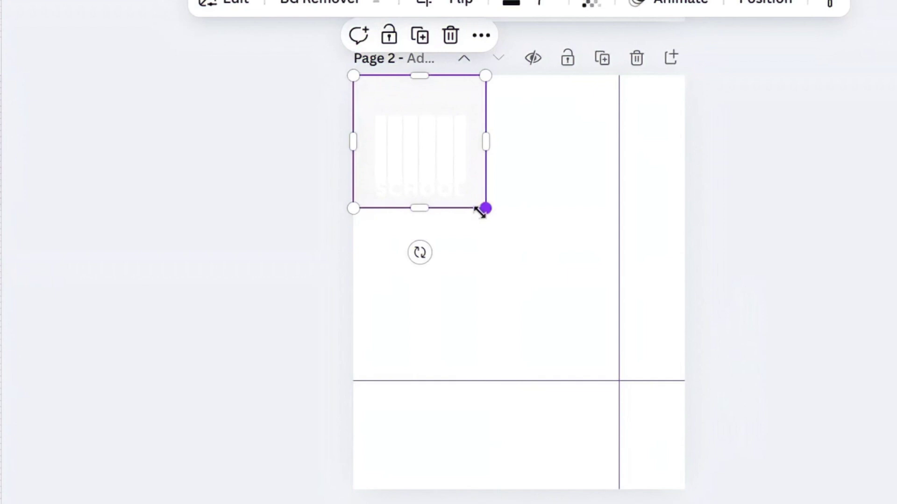
pyautogui.moveTo(481, 211); pyautogui.dragTo(653, 435)
pyautogui.moveTo(519, 407); pyautogui.dragTo(517, 486)
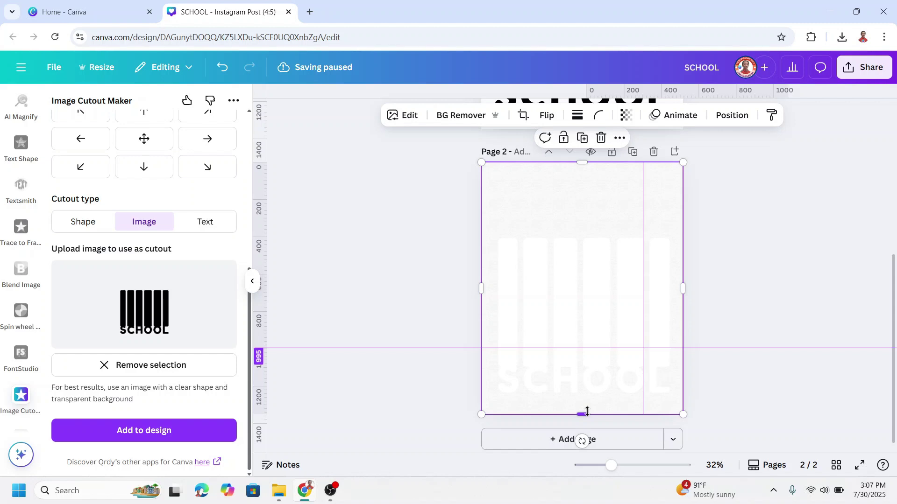
# Add the recently used photo of cheering children at a chalkboard and send it behind the SCHOOL cutout.
pyautogui.scroll(10, 7, 232)
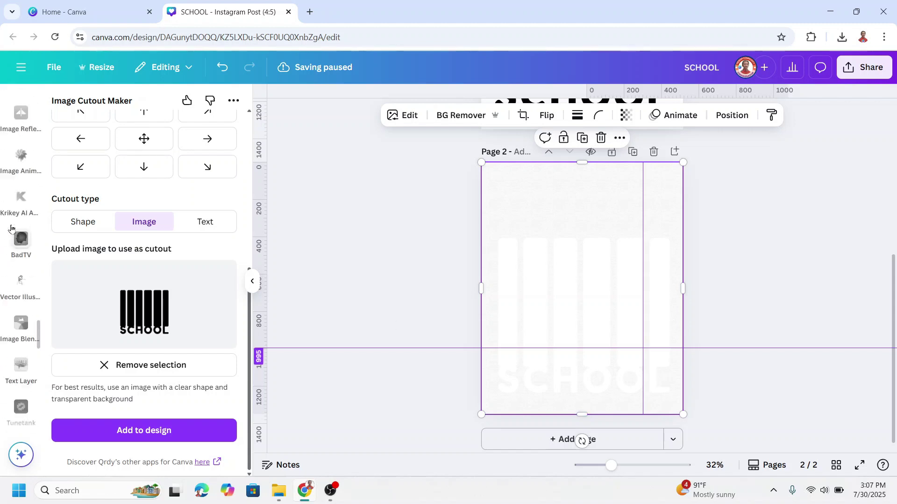
pyautogui.scroll(3, 11, 228)
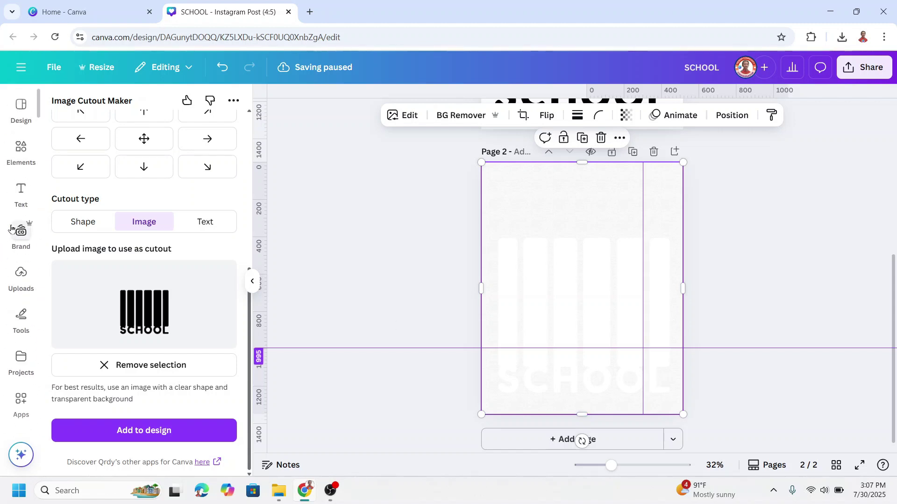
pyautogui.click(21, 149)
pyautogui.click(107, 207)
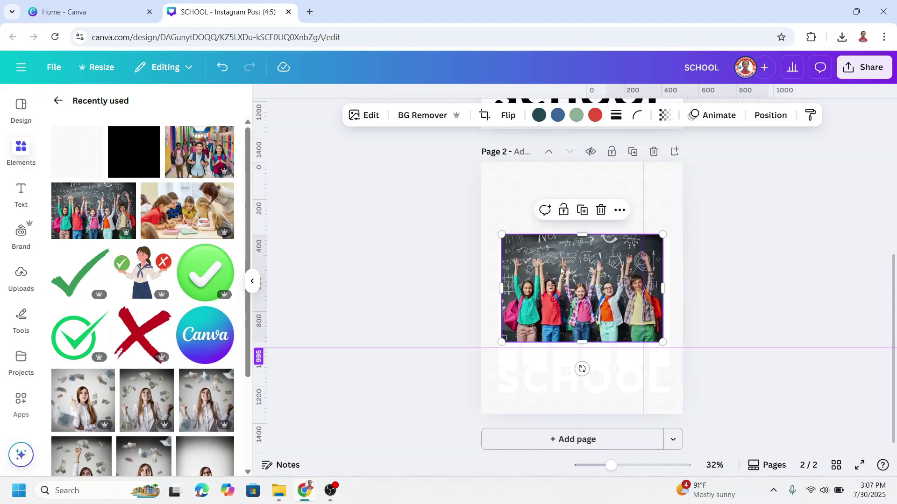
pyautogui.rightClick(563, 265)
pyautogui.moveTo(600, 227)
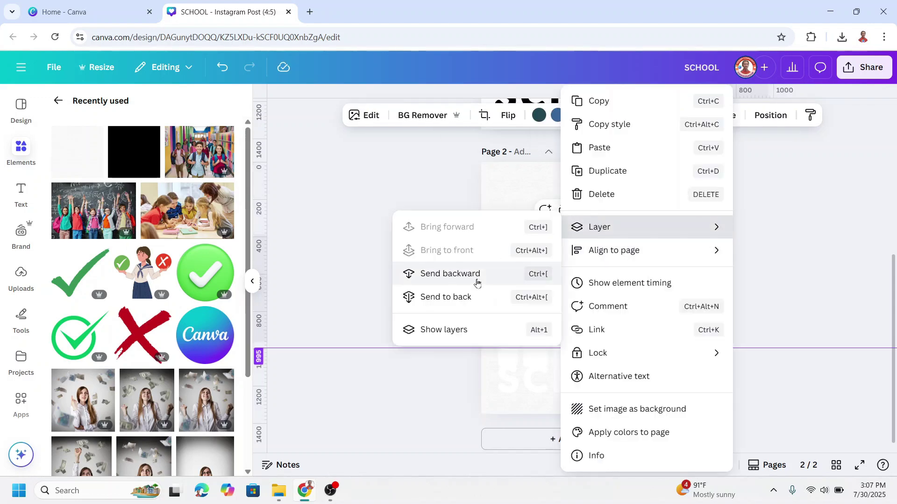
pyautogui.click(465, 298)
# Enlarge and reposition the children photo so it fills all six bars and the SCHOOL letters.
pyautogui.hotkey('ctrl', 'z')
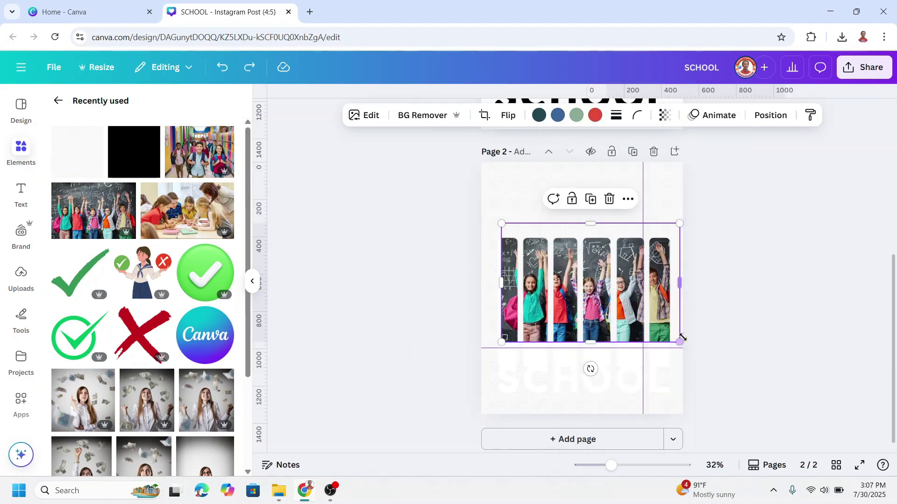
pyautogui.moveTo(680, 343); pyautogui.dragTo(753, 411)
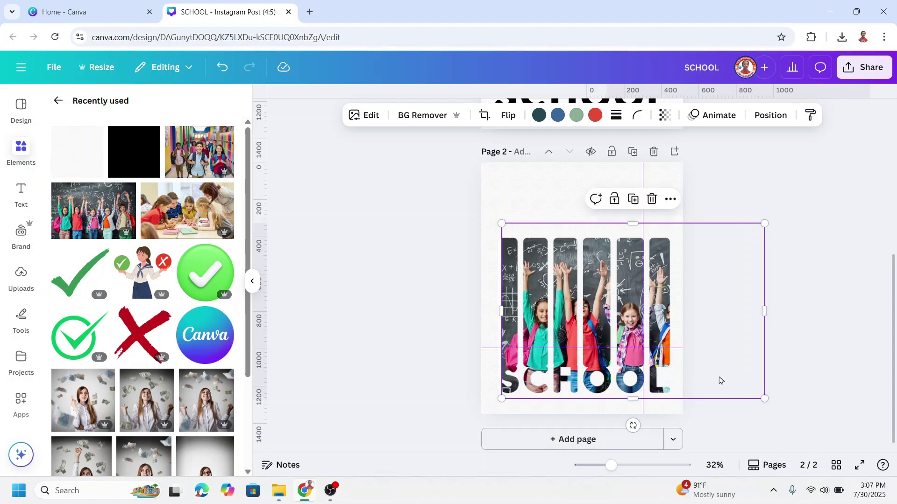
pyautogui.moveTo(720, 381); pyautogui.dragTo(684, 378)
pyautogui.press('Escape')
# Apply a Drop shadow effect to the white SCHOOL cutout image.
pyautogui.click(574, 257)
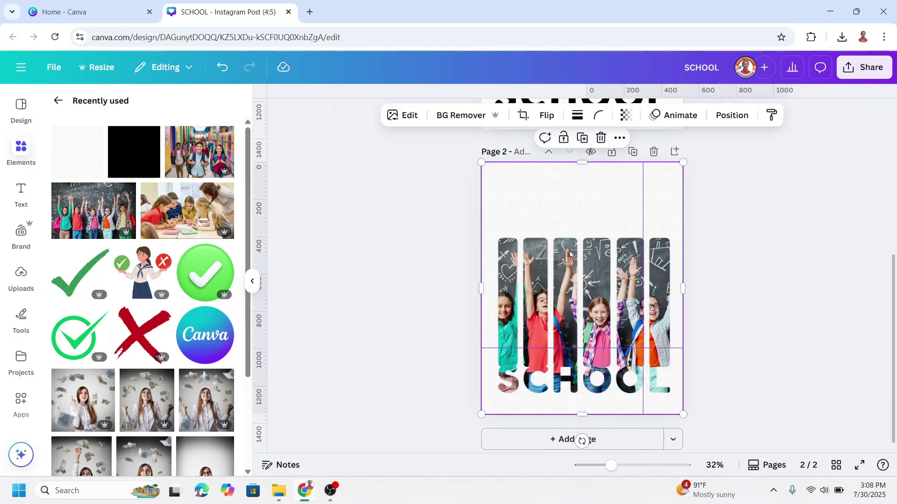
pyautogui.click(410, 116)
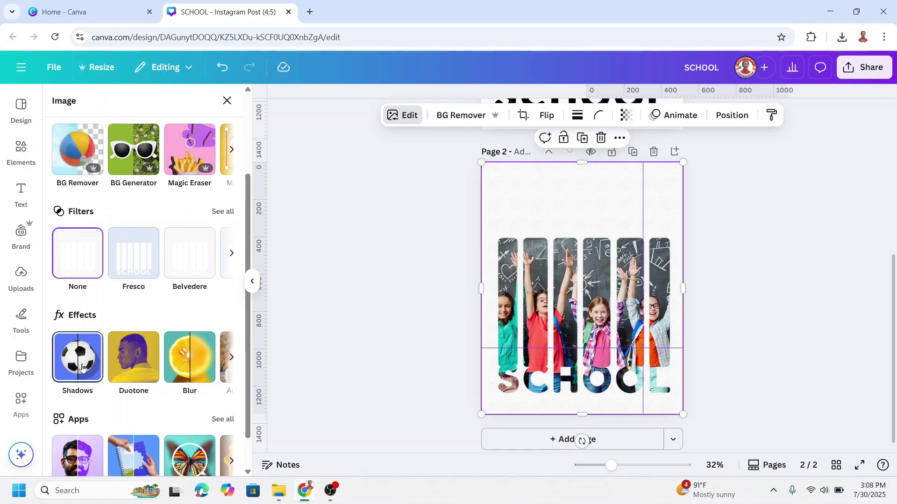
pyautogui.click(80, 362)
pyautogui.click(150, 237)
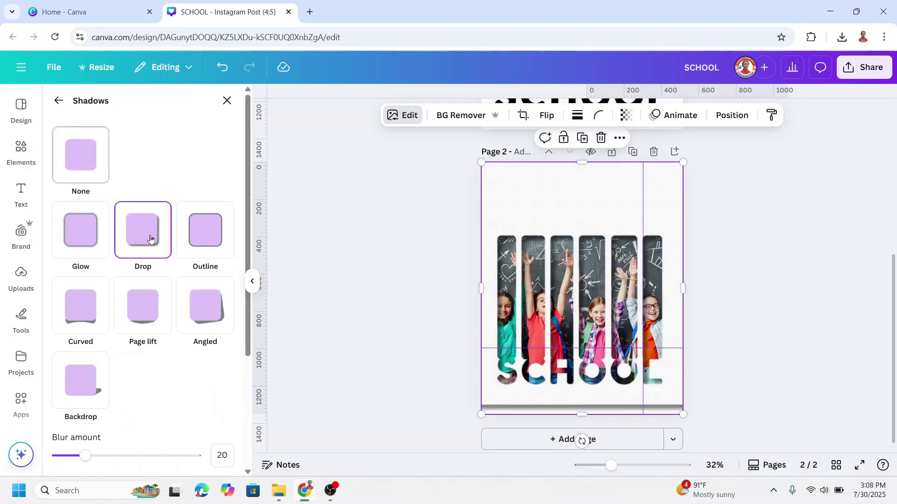
# Set the drop shadow's blur amount to 7, distance to 22 and intensity to 74.
pyautogui.scroll(-4, 149, 262)
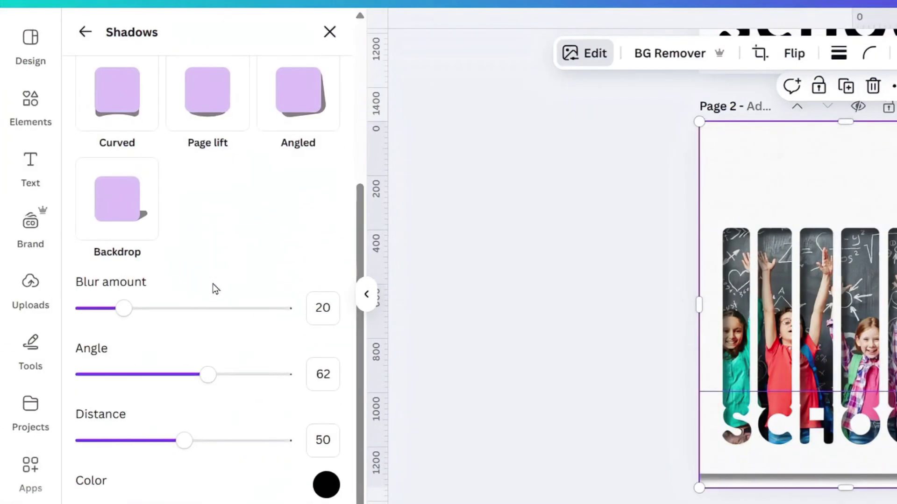
pyautogui.click(98, 309)
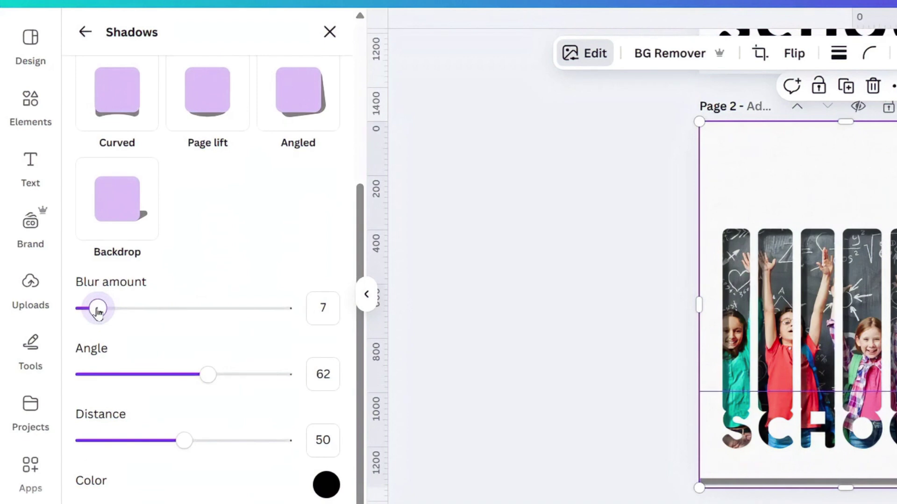
pyautogui.click(124, 441)
pyautogui.moveTo(124, 444); pyautogui.dragTo(128, 441)
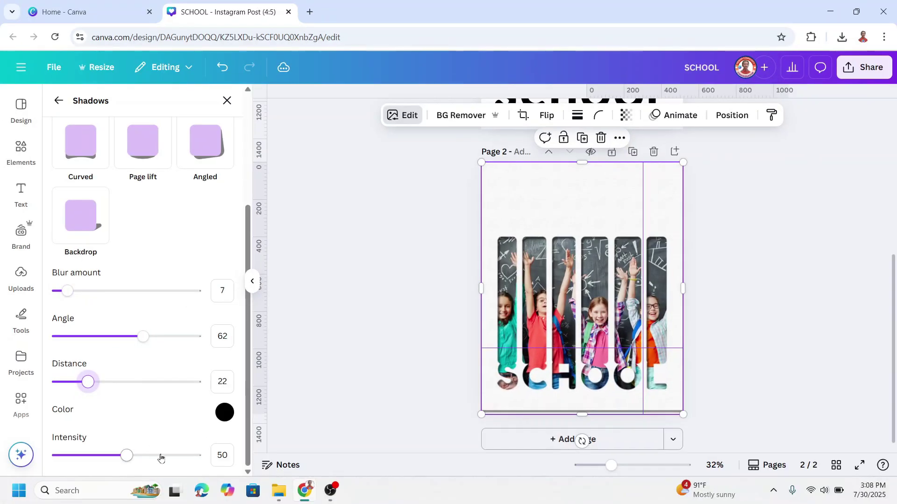
pyautogui.click(160, 457)
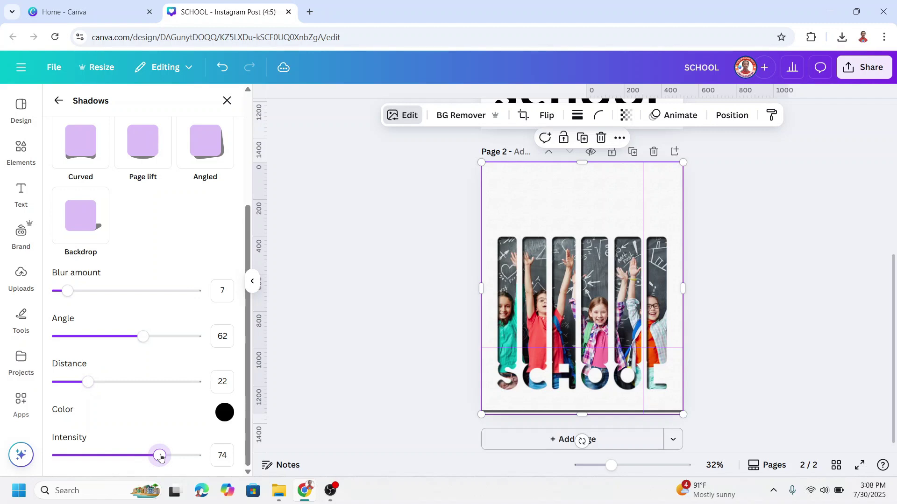
# Extend the SCHOOL cutout past the page's lower edge, and slightly enlarge and reposition the children photo behind it to fill the openings.
pyautogui.moveTo(581, 414)
pyautogui.mouseDown()
pyautogui.moveTo(550, 412)
pyautogui.moveTo(586, 419)
pyautogui.mouseUp()
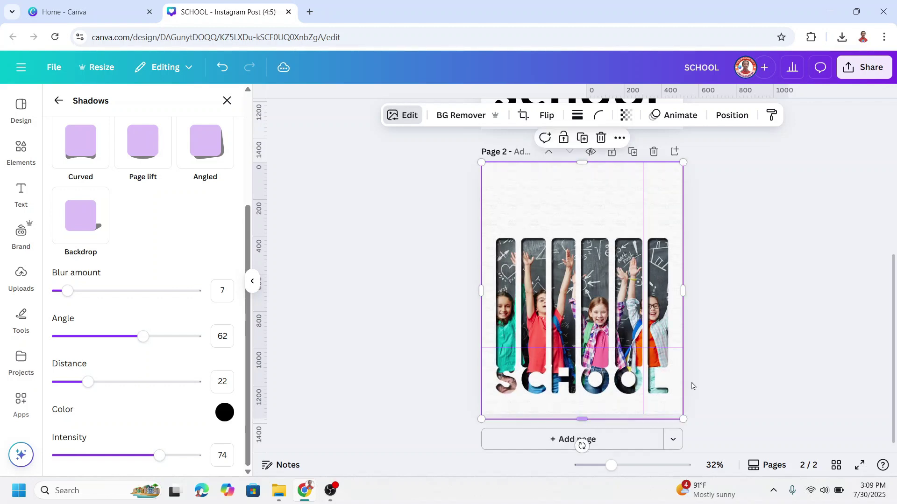
pyautogui.click(748, 113)
pyautogui.click(200, 129)
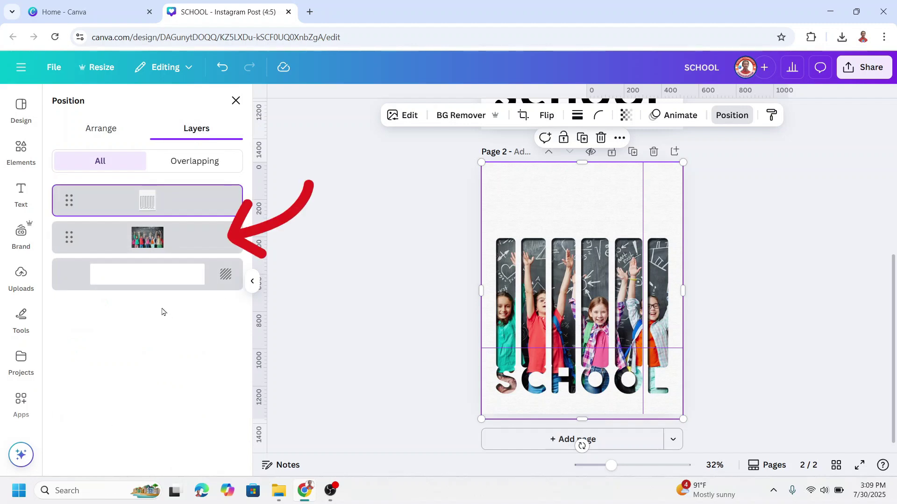
pyautogui.click(184, 248)
pyautogui.moveTo(730, 325); pyautogui.dragTo(757, 281)
pyautogui.click(833, 275)
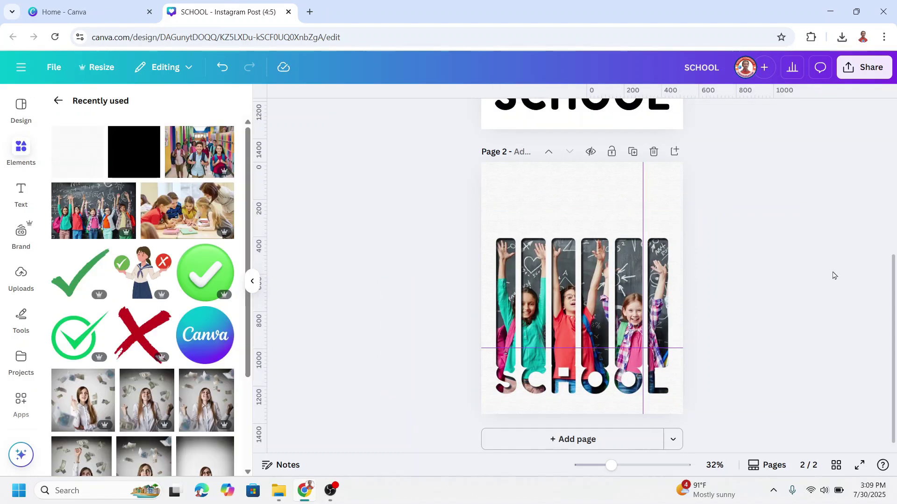
# Add a heading reading "Back to" and place it in the blank area above the bars.
pyautogui.click(20, 192)
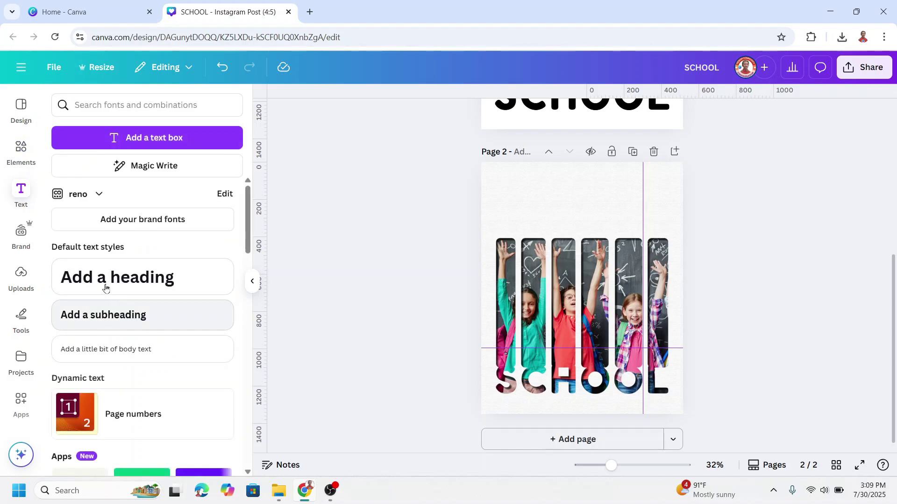
pyautogui.write('tBack to')
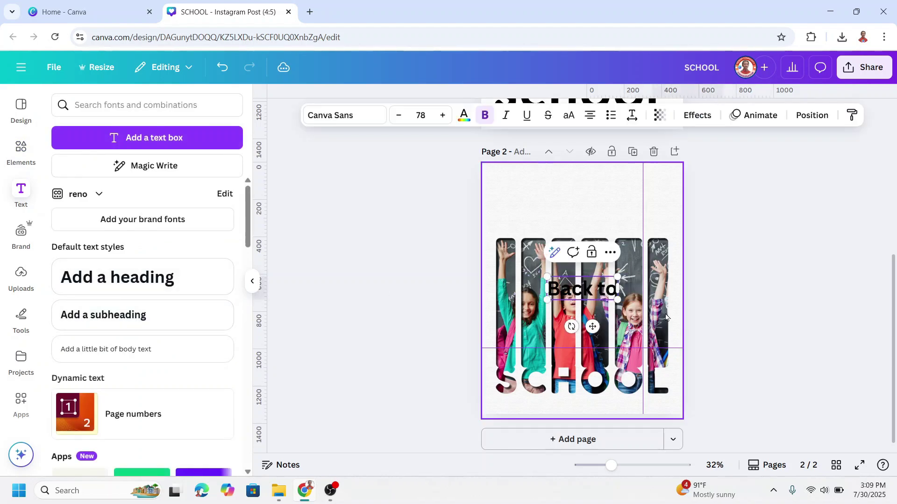
pyautogui.moveTo(581, 289); pyautogui.dragTo(547, 218)
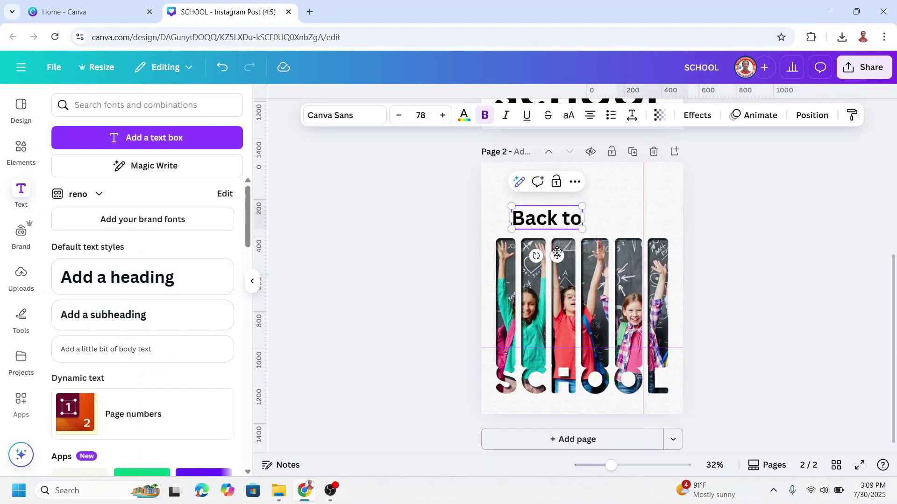
# Change the "Back to" text to the handwriting font Hibernate and enlarge it to size 185.
pyautogui.click(332, 116)
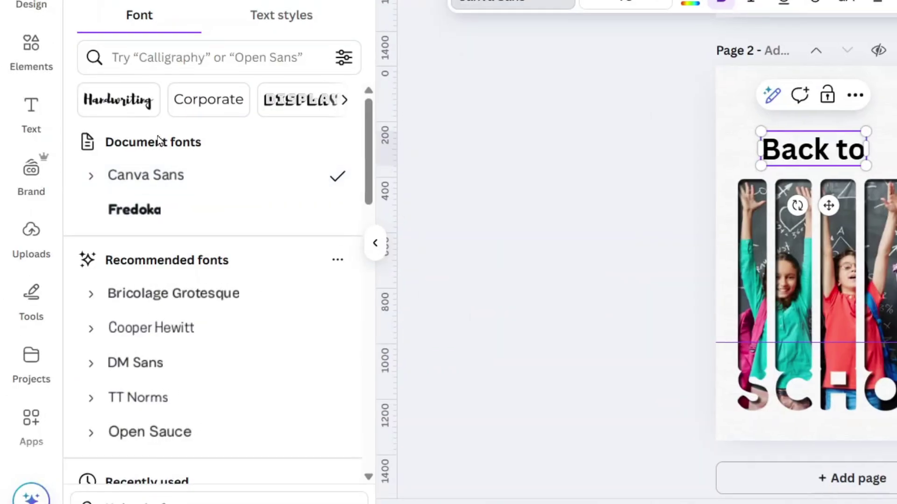
pyautogui.click(66, 182)
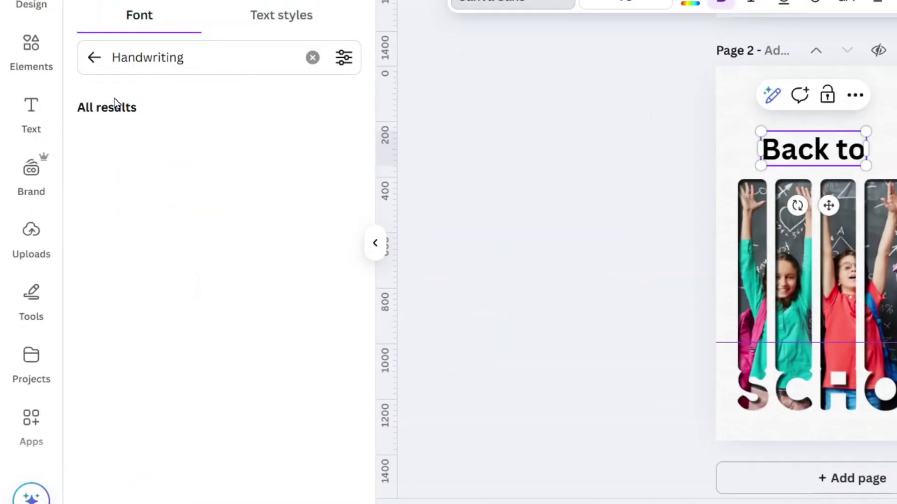
pyautogui.scroll(-3, 115, 103)
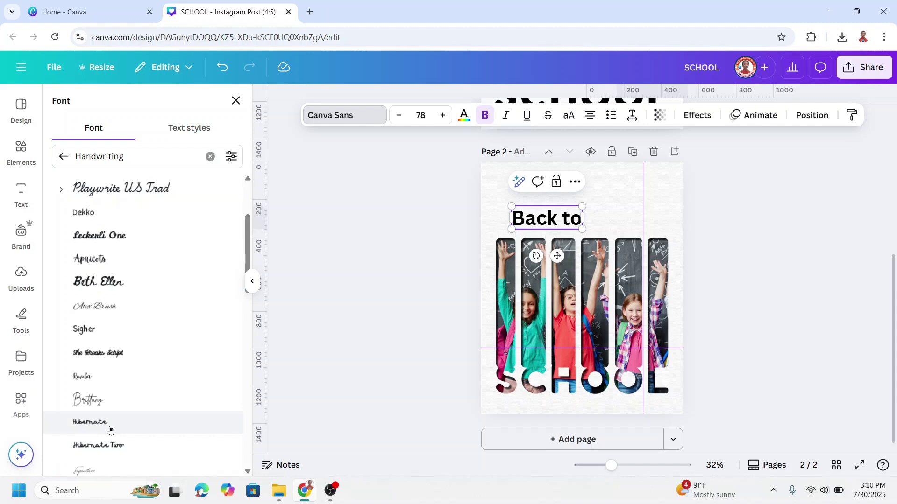
pyautogui.click(110, 428)
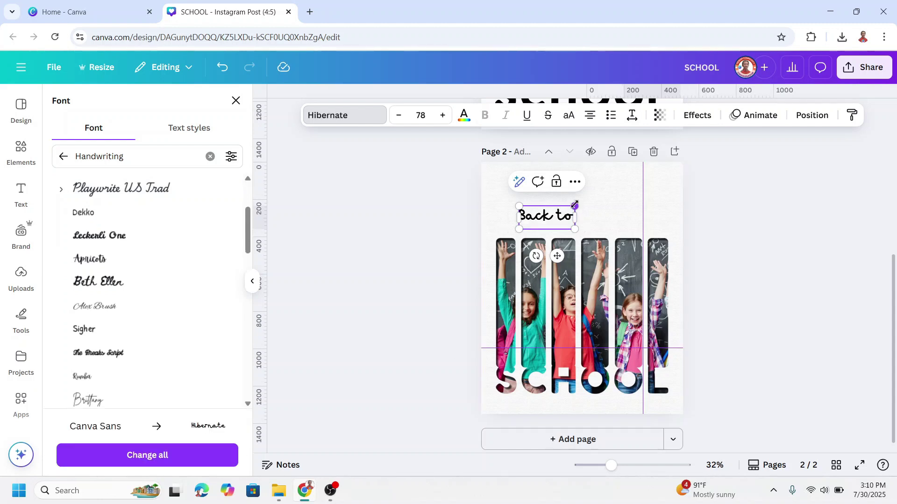
pyautogui.moveTo(574, 205); pyautogui.dragTo(462, 164)
# Colour the letters "Ba" blue, "ck" coral red and the word "to" light orange.
pyautogui.click(548, 224)
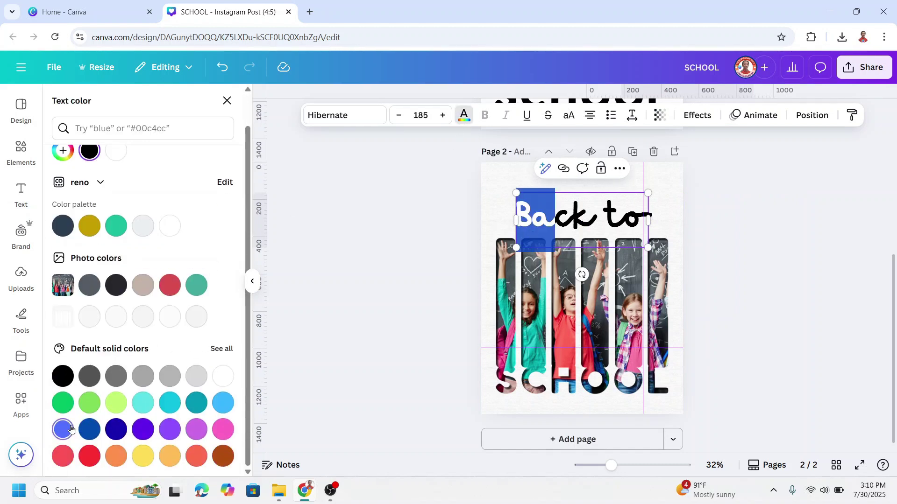
pyautogui.click(63, 429)
pyautogui.moveTo(559, 221); pyautogui.dragTo(639, 218)
pyautogui.scroll(-1, 140, 364)
pyautogui.click(193, 419)
pyautogui.doubleClick(638, 216)
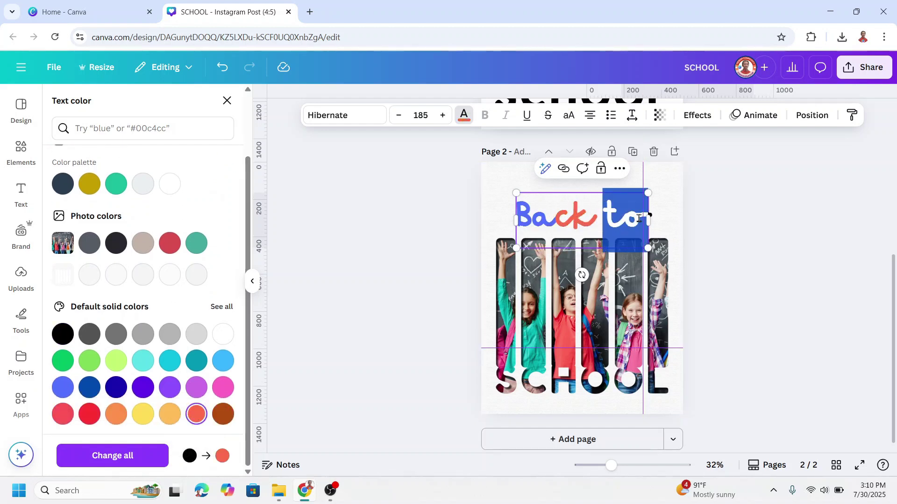
pyautogui.click(170, 414)
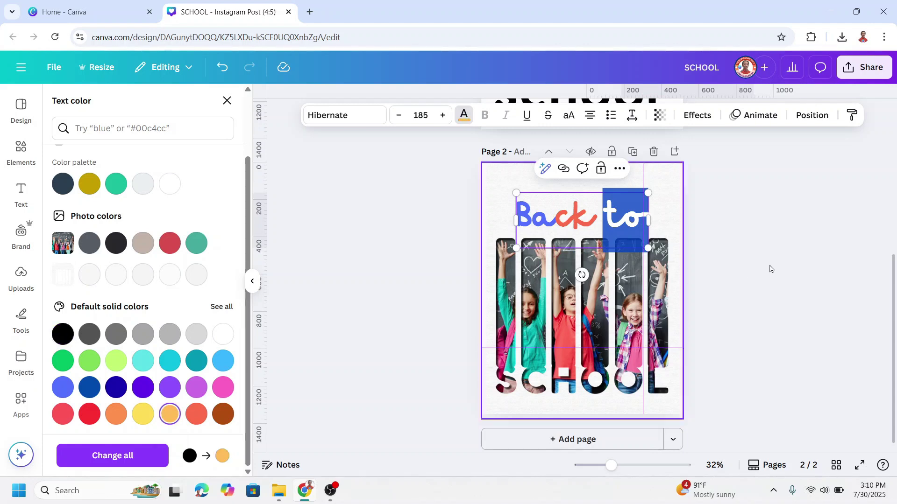
# Enlarge the "Back to" text to size 226 so it spans the width of the six bars.
pyautogui.press('Escape')
pyautogui.moveTo(648, 193); pyautogui.dragTo(662, 186)
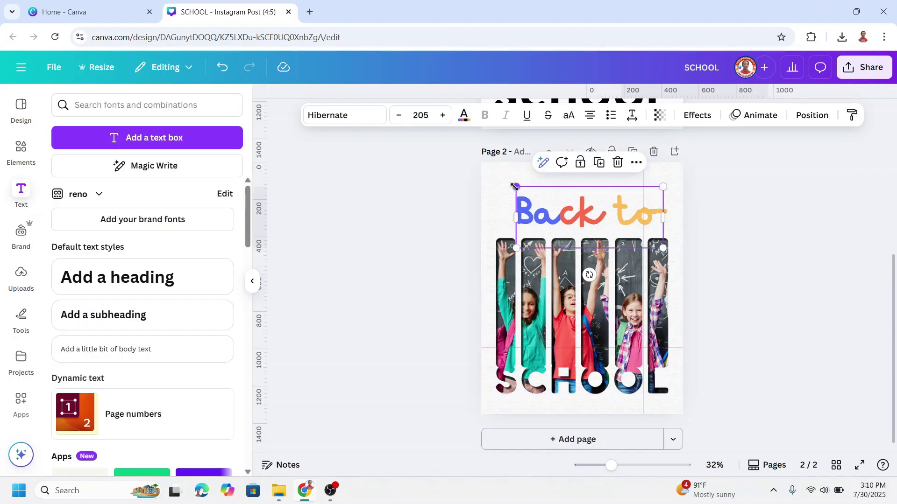
pyautogui.moveTo(515, 187); pyautogui.dragTo(501, 180)
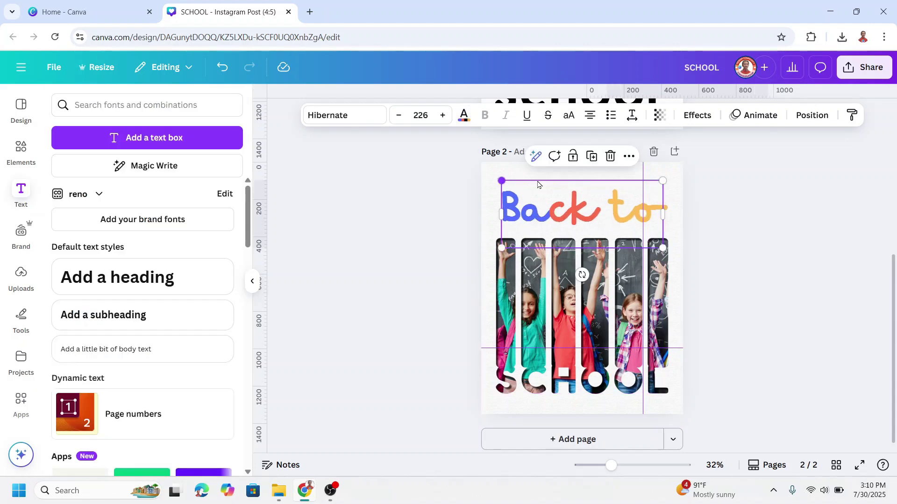
# Apply a Shadow effect to the "Back to" text and set the shadow color to black.
pyautogui.click(697, 115)
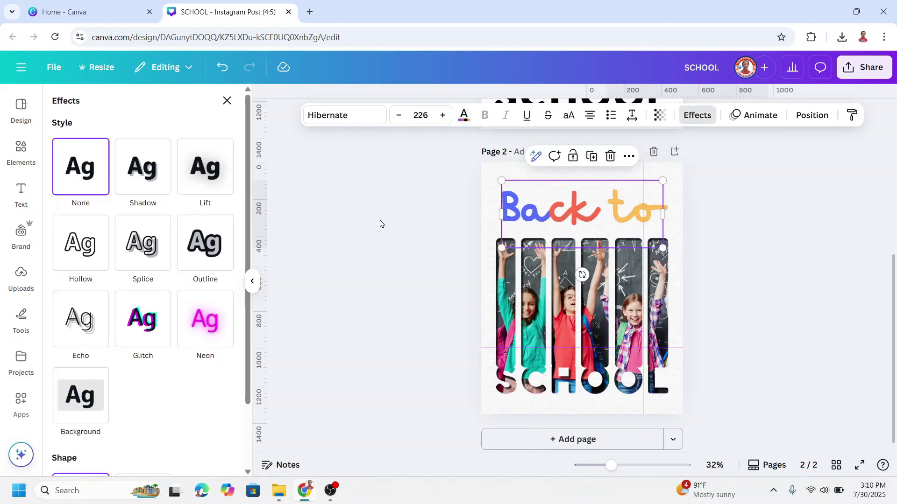
pyautogui.click(145, 181)
pyautogui.scroll(-3, 148, 247)
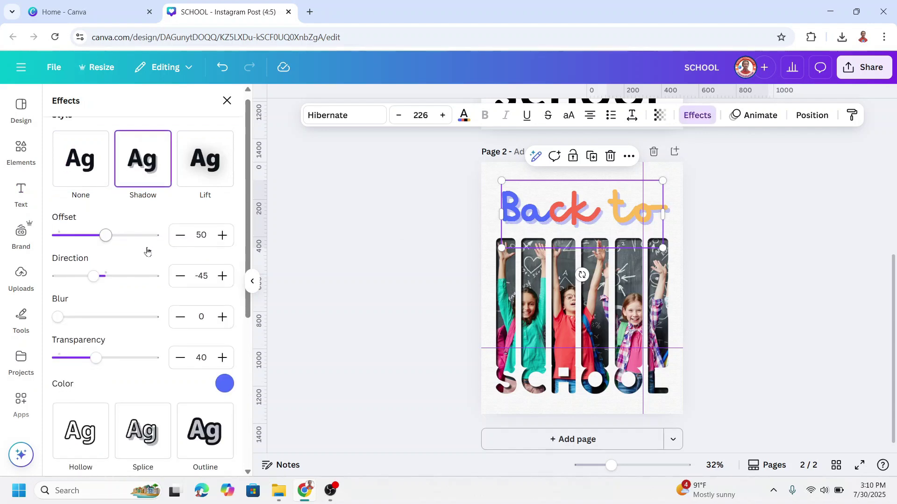
pyautogui.click(224, 275)
pyautogui.click(86, 331)
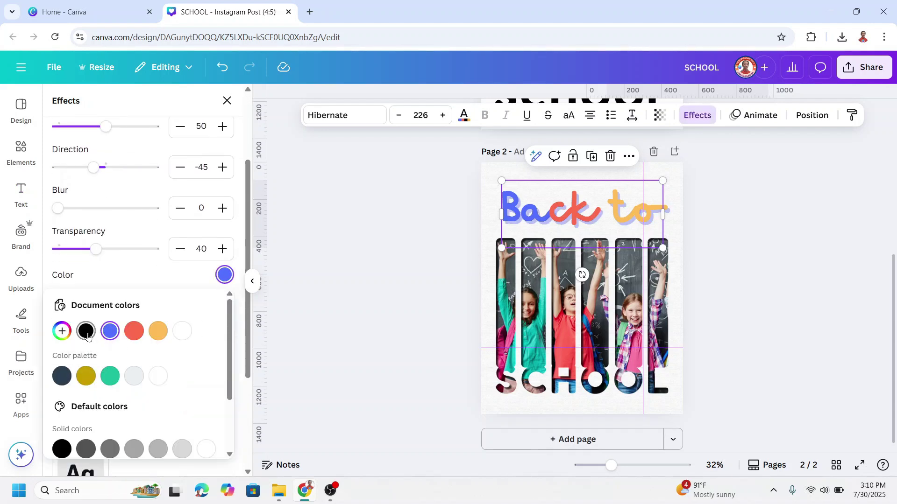
pyautogui.scroll(1, 98, 299)
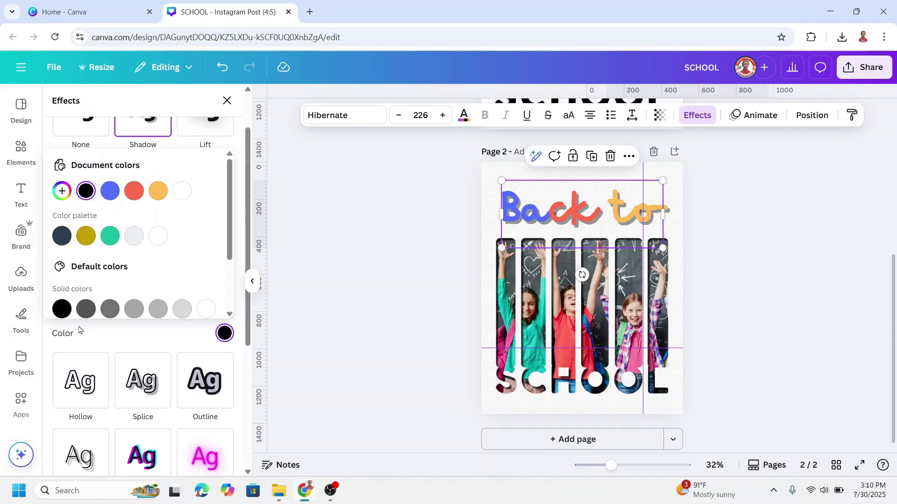
pyautogui.click(144, 342)
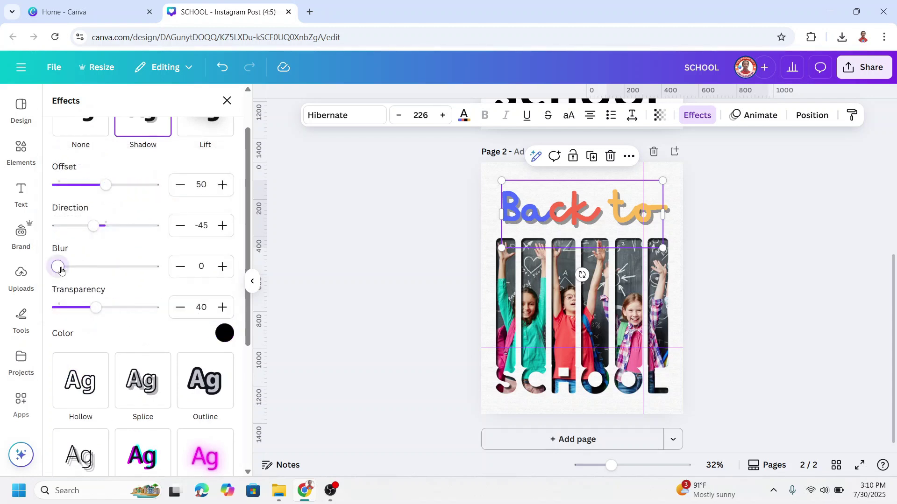
# Set the text shadow's blur to 31, direction to -57 and offset to 36.
pyautogui.moveTo(61, 270); pyautogui.dragTo(87, 274)
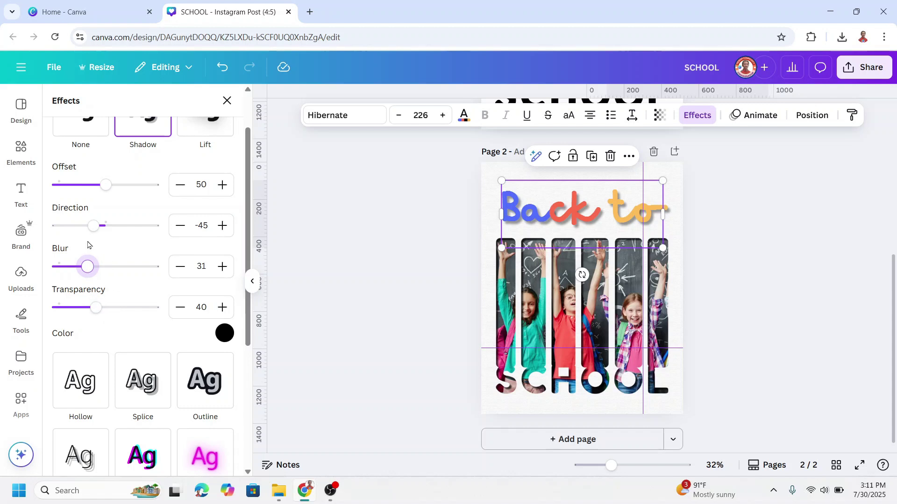
pyautogui.moveTo(93, 226); pyautogui.dragTo(90, 226)
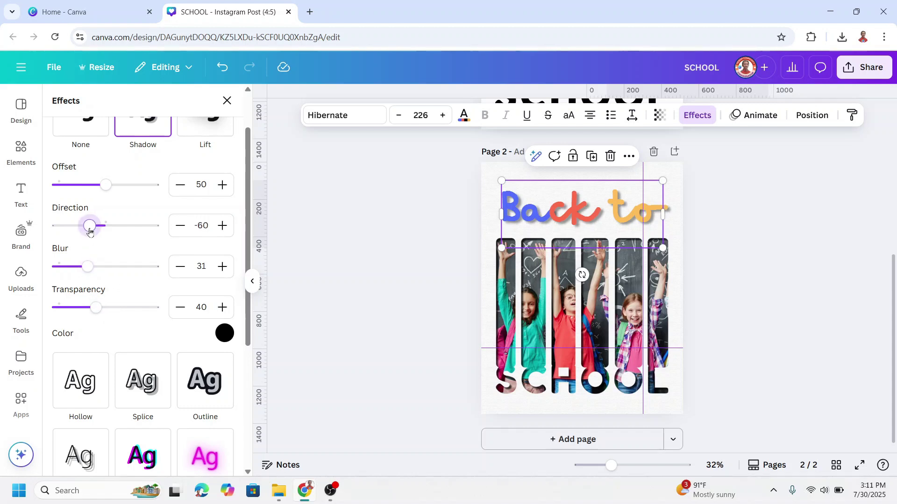
pyautogui.moveTo(106, 185); pyautogui.dragTo(94, 194)
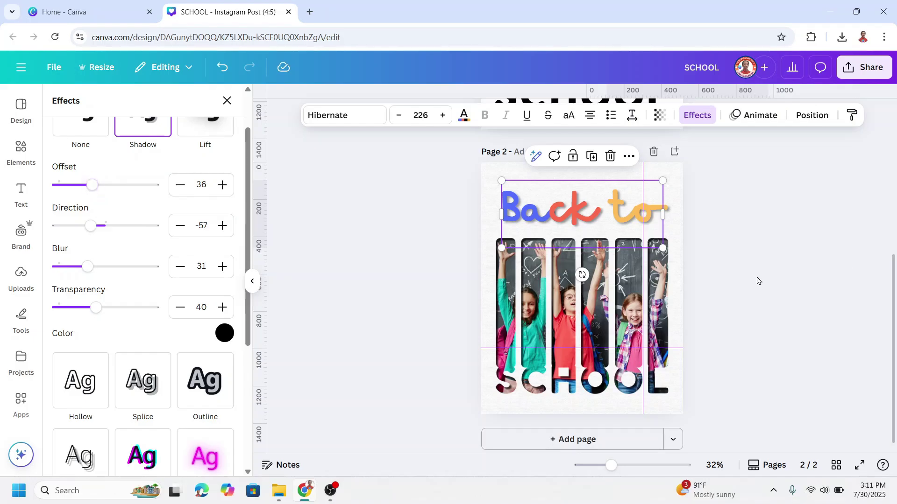
pyautogui.click(756, 279)
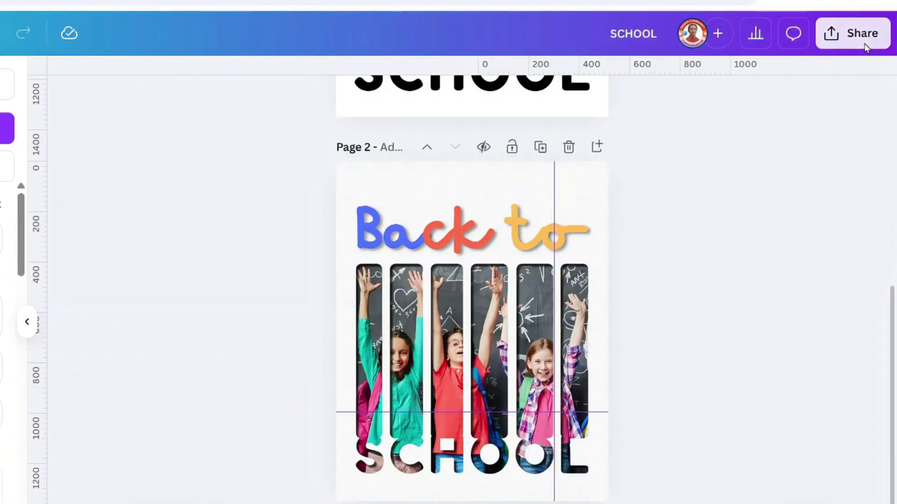
# Download only page 2 of the design as a PNG.
pyautogui.click(855, 35)
pyautogui.click(603, 370)
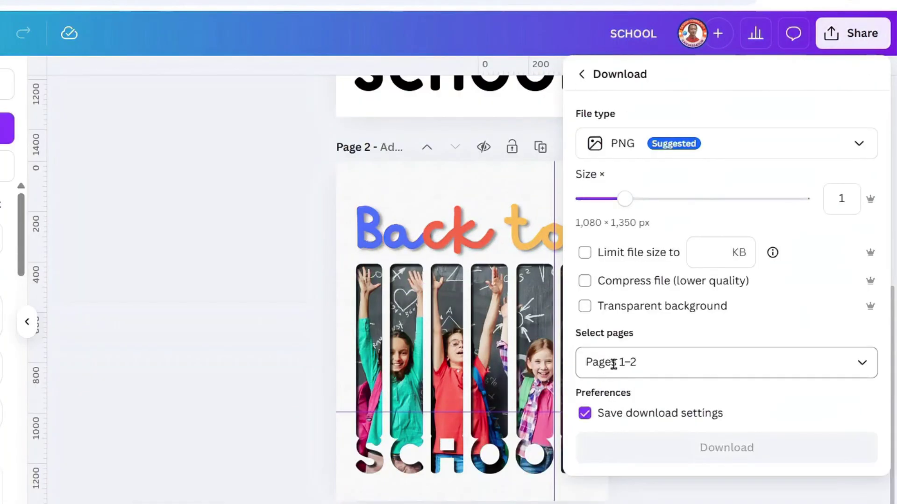
pyautogui.click(640, 362)
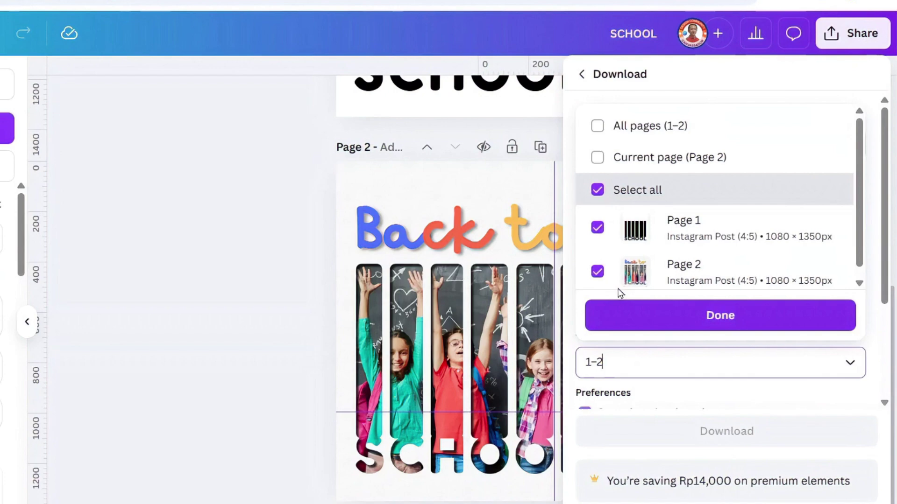
pyautogui.click(598, 228)
pyautogui.click(679, 320)
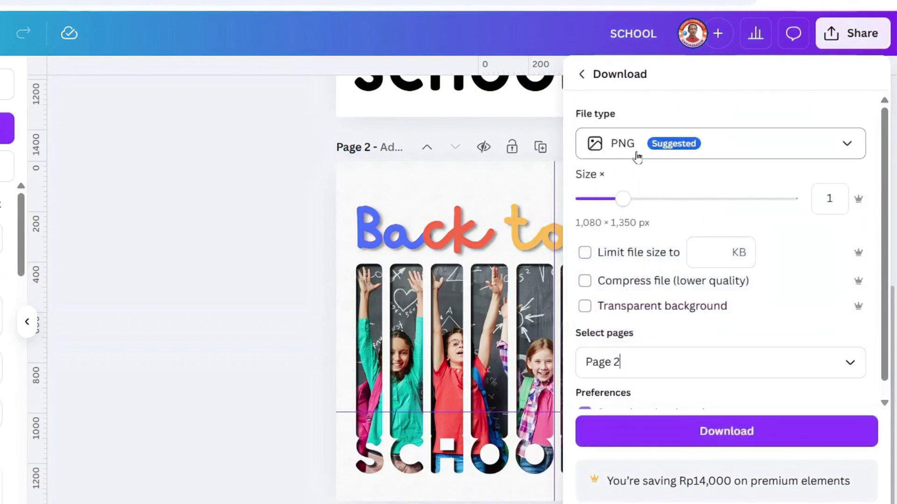
pyautogui.click(733, 437)
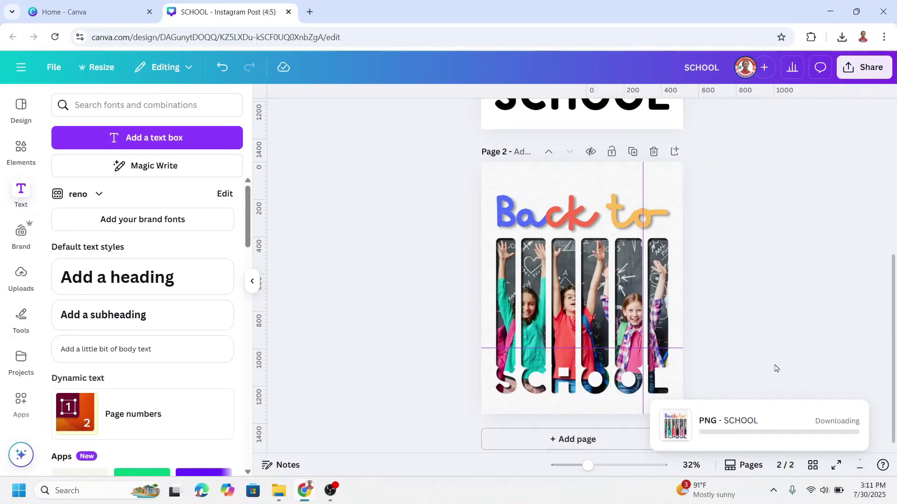